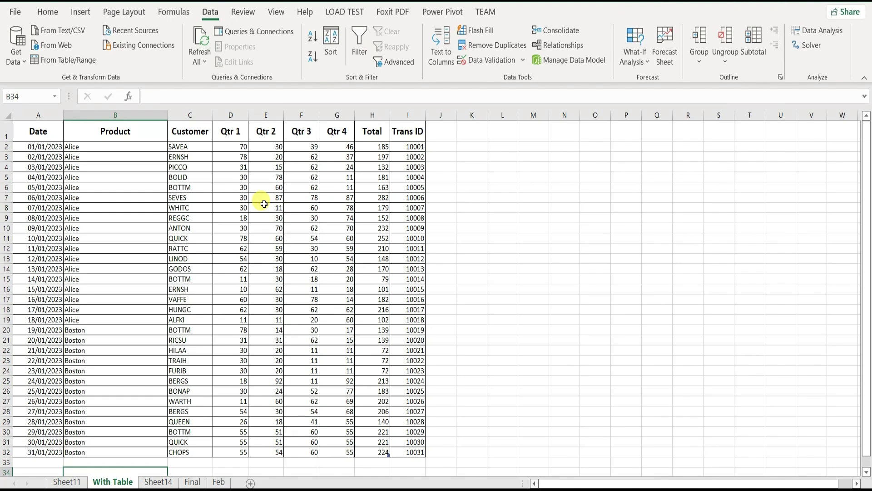
pyautogui.click(33, 136)
pyautogui.moveTo(32, 136); pyautogui.dragTo(399, 452)
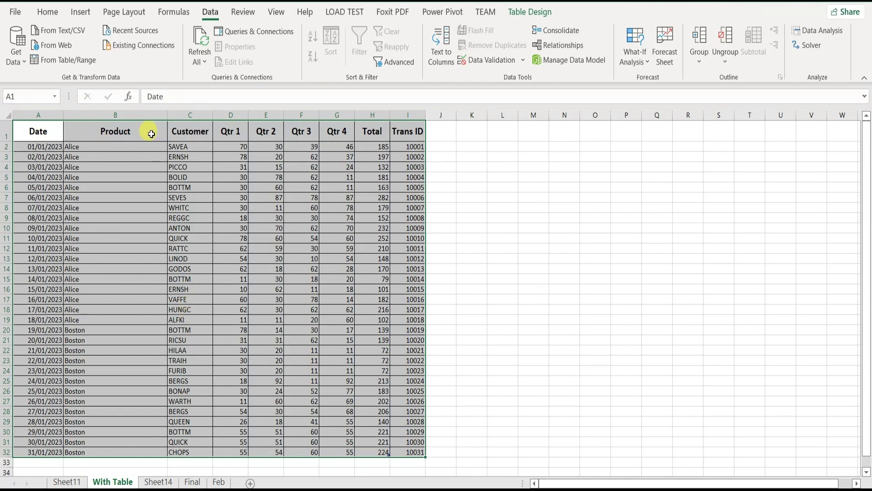
pyautogui.click(81, 12)
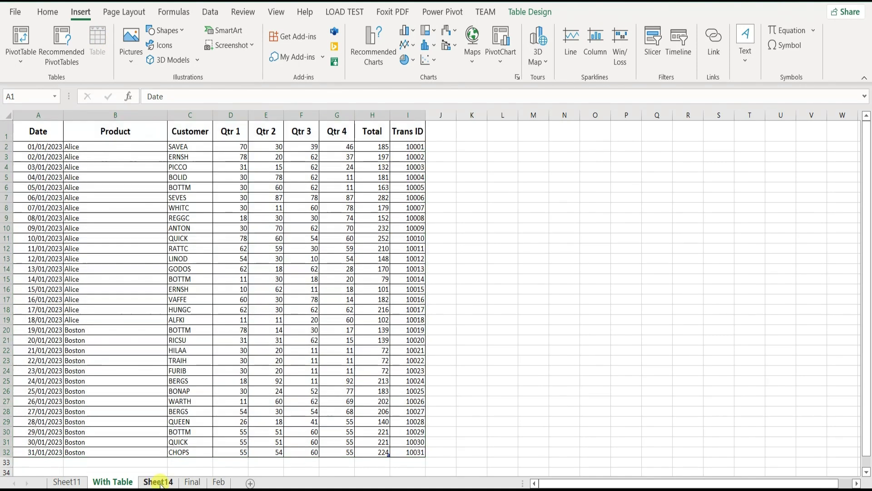
pyautogui.click(159, 483)
pyautogui.moveTo(33, 132); pyautogui.dragTo(329, 264)
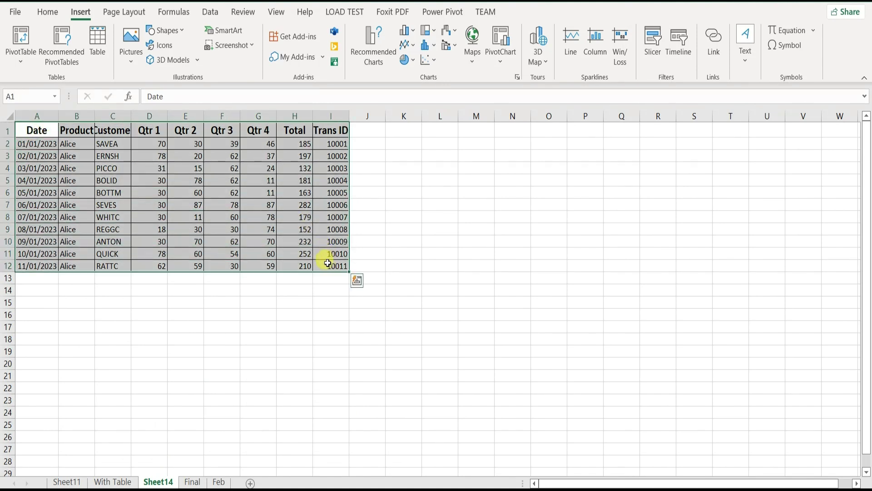
pyautogui.click(100, 43)
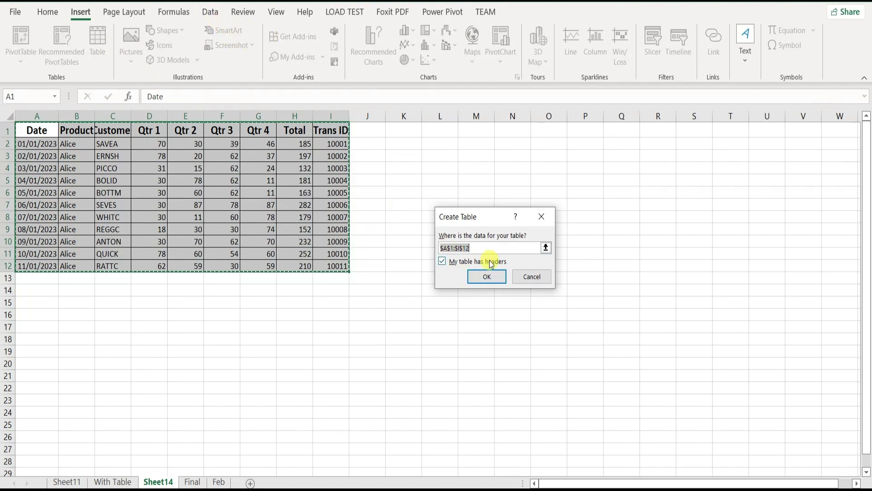
pyautogui.click(529, 276)
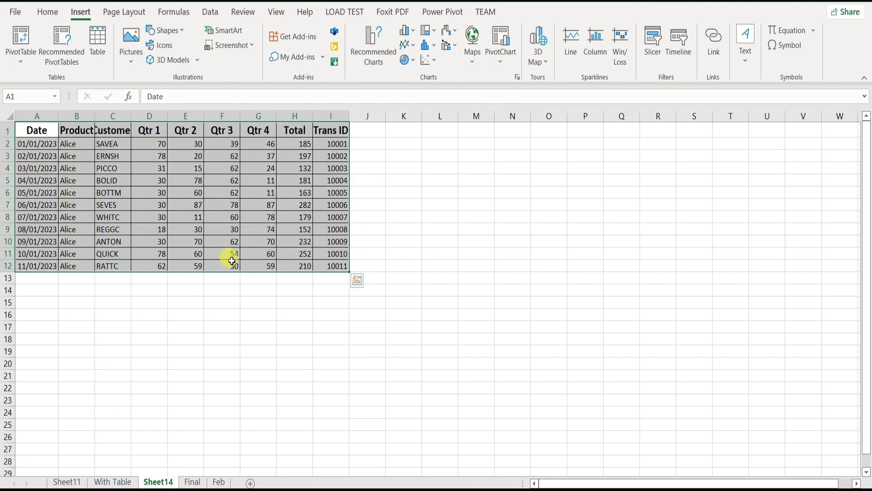
pyautogui.click(163, 191)
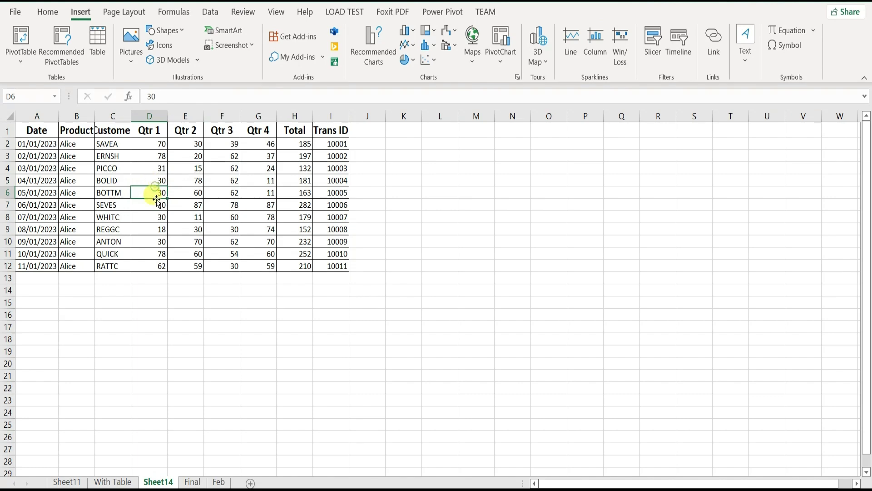
pyautogui.click(115, 481)
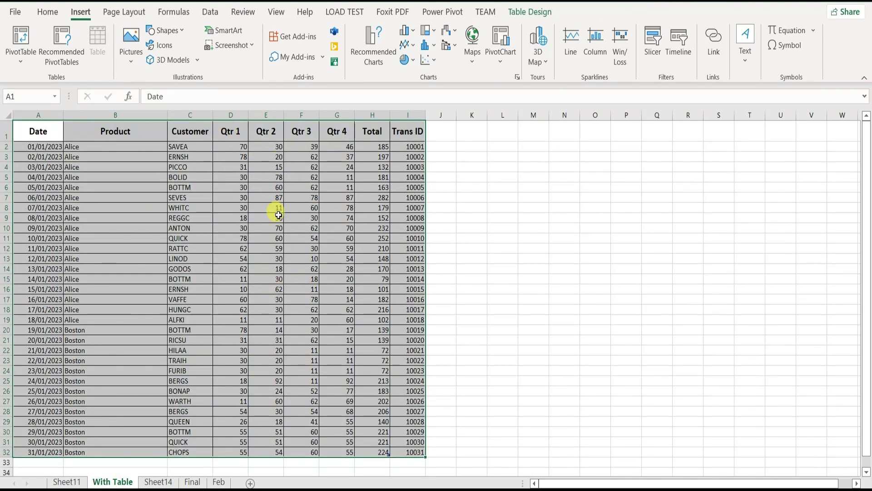
pyautogui.click(156, 480)
pyautogui.moveTo(40, 130); pyautogui.dragTo(323, 269)
pyautogui.click(205, 14)
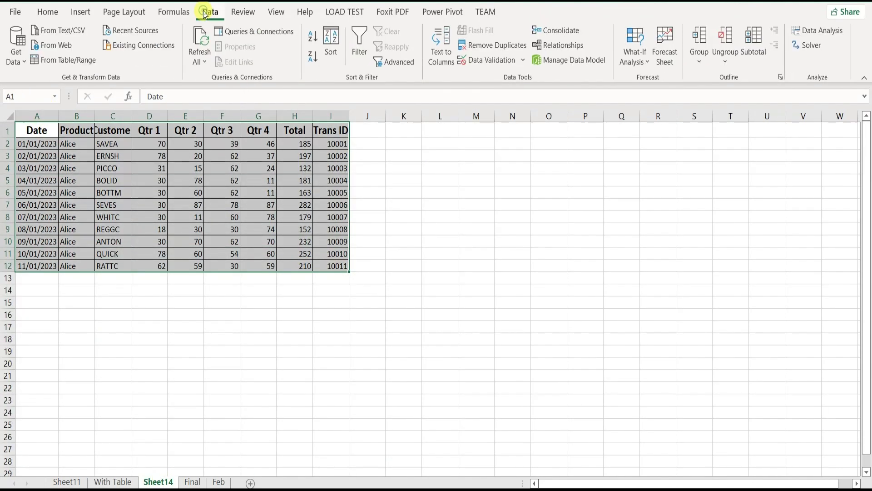
pyautogui.click(62, 61)
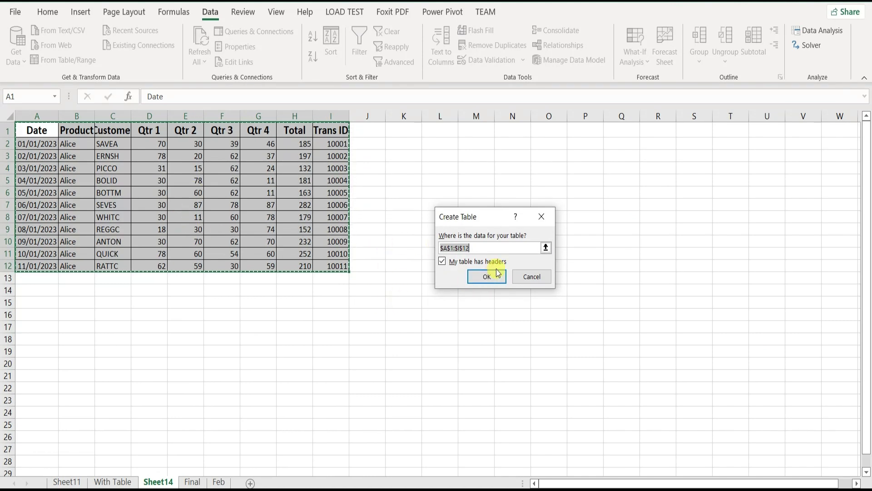
pyautogui.click(531, 281)
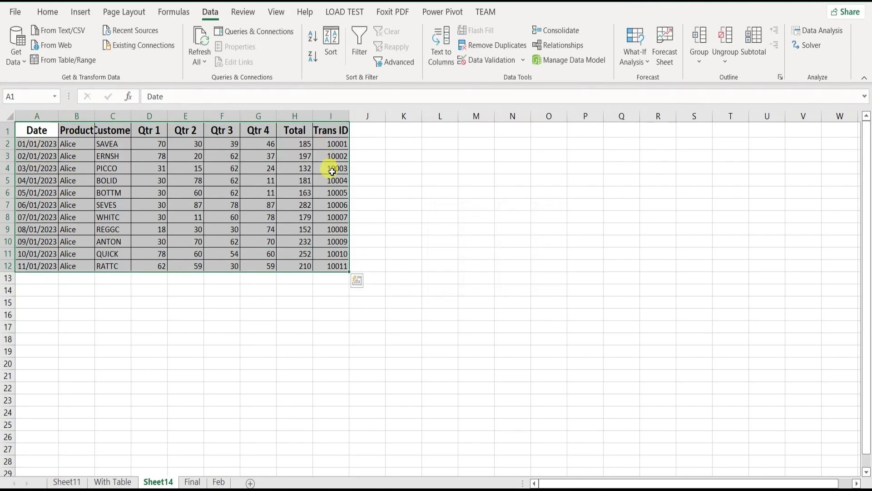
# Create a copy of Sheet14 and place it before Sheet11.
pyautogui.rightClick(168, 483)
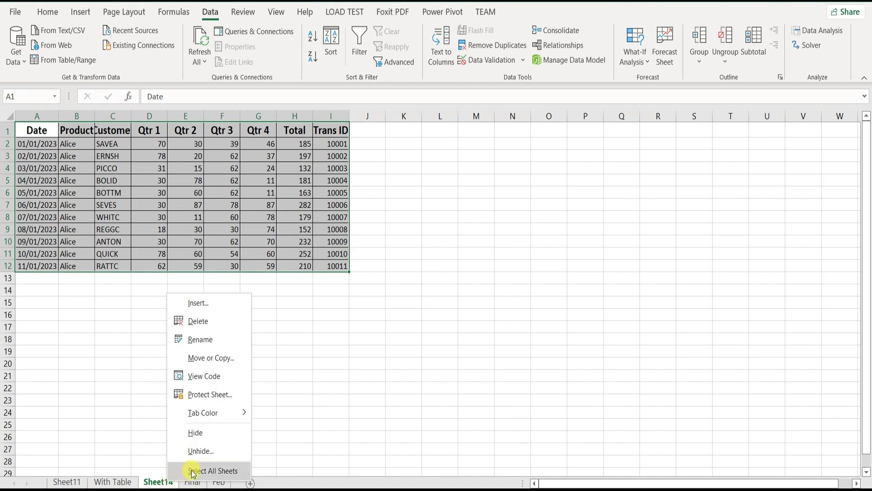
pyautogui.click(219, 360)
pyautogui.click(154, 431)
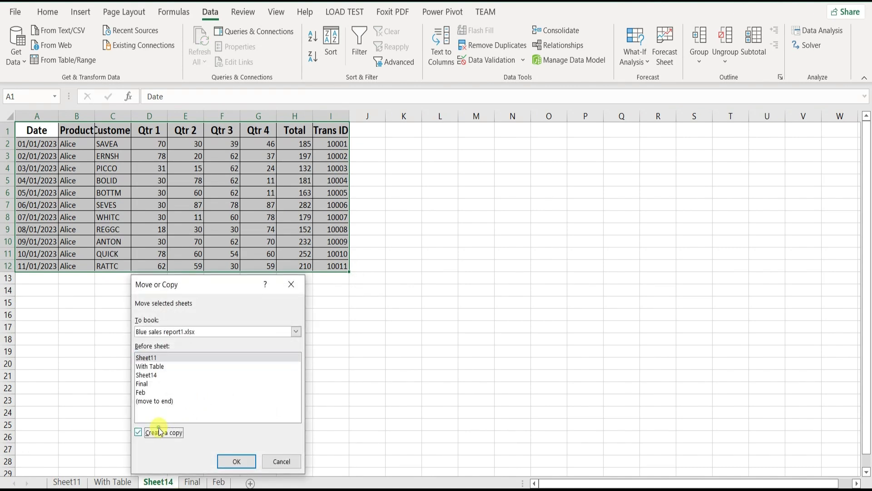
pyautogui.click(237, 461)
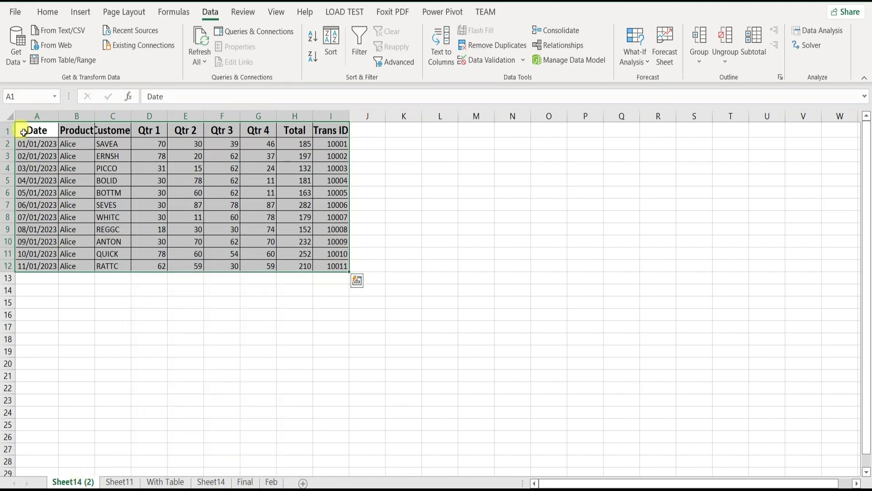
# Turn the range A1:I12 on the copied sheet into a table with headers and load it into the Power Query Editor.
pyautogui.click(66, 61)
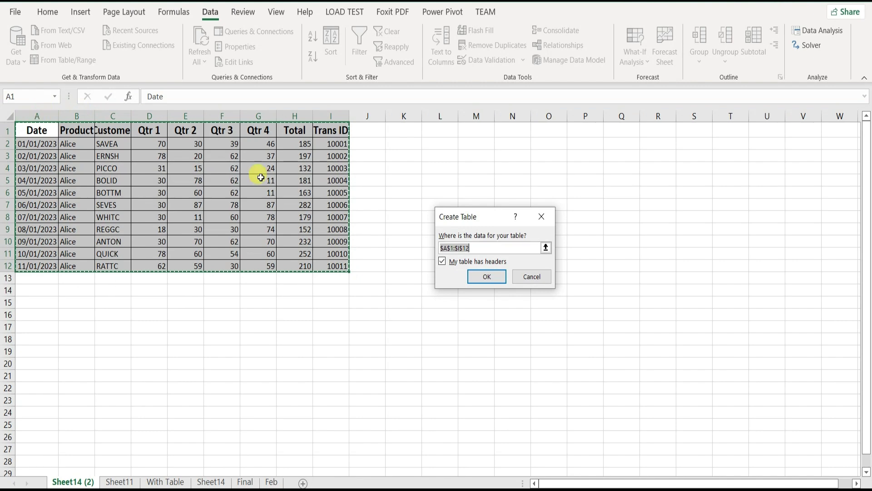
pyautogui.click(478, 280)
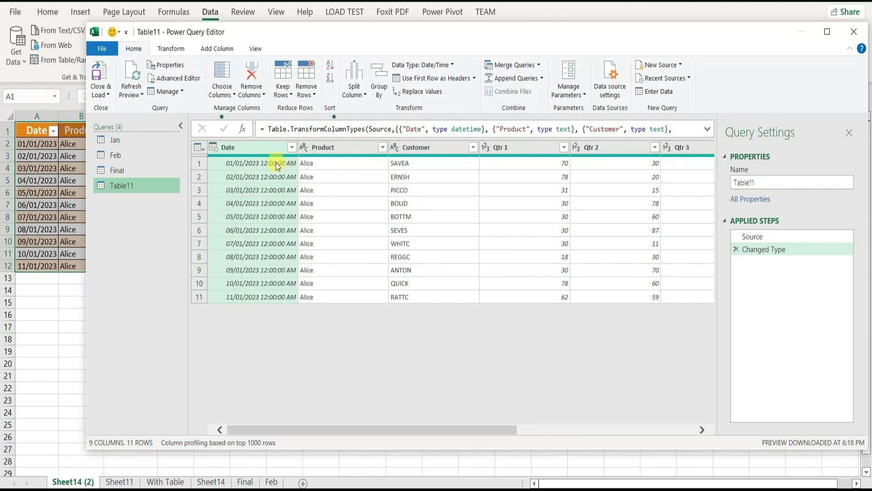
# Check the data types assigned to the Product, Date and Qtr 1 columns.
pyautogui.click(242, 163)
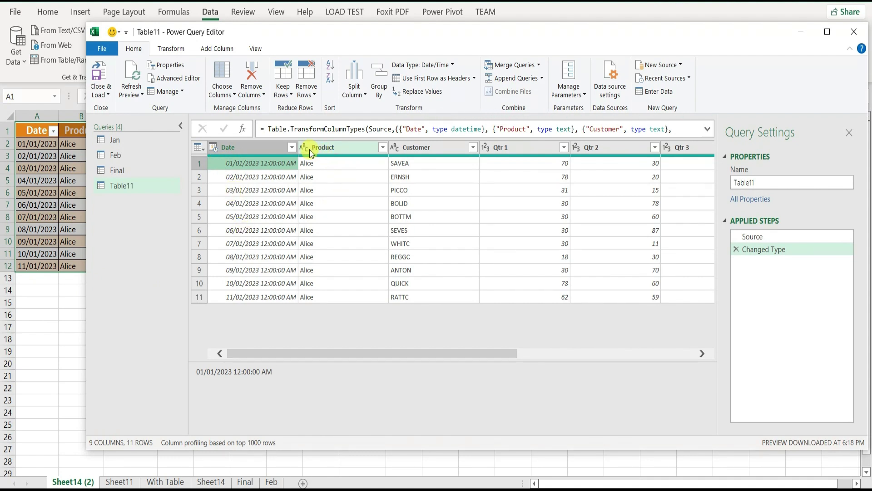
pyautogui.click(335, 148)
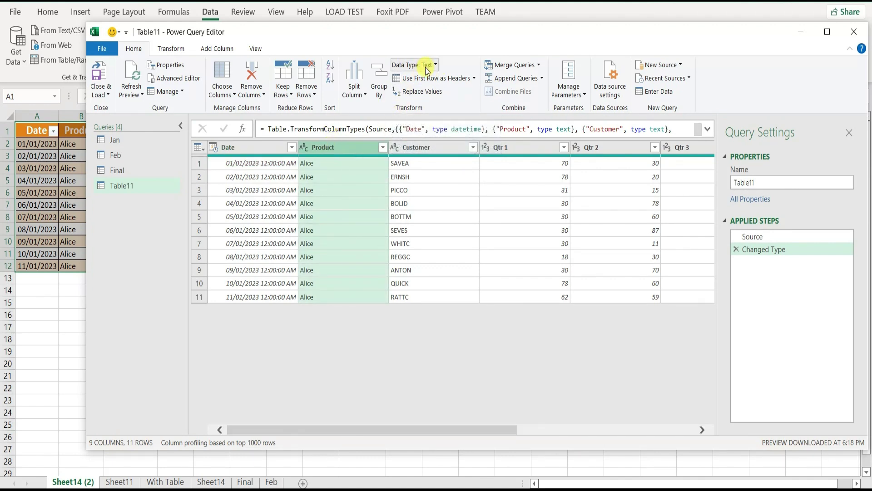
pyautogui.click(249, 147)
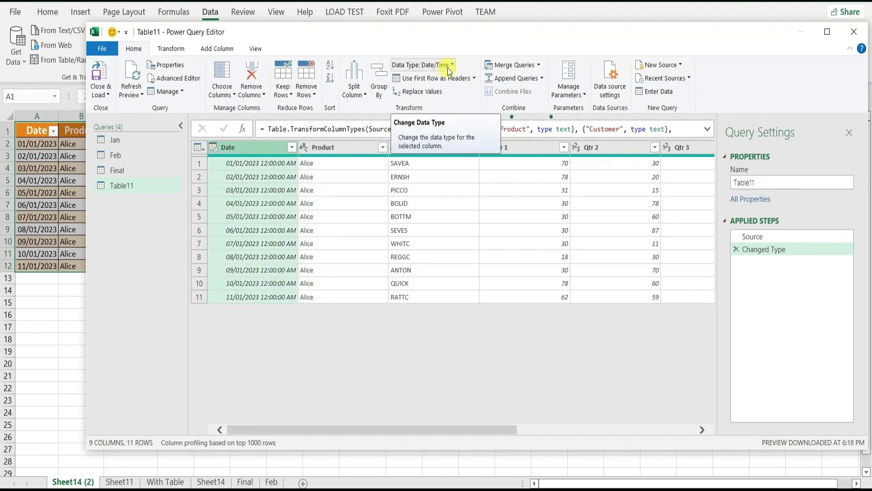
pyautogui.click(514, 146)
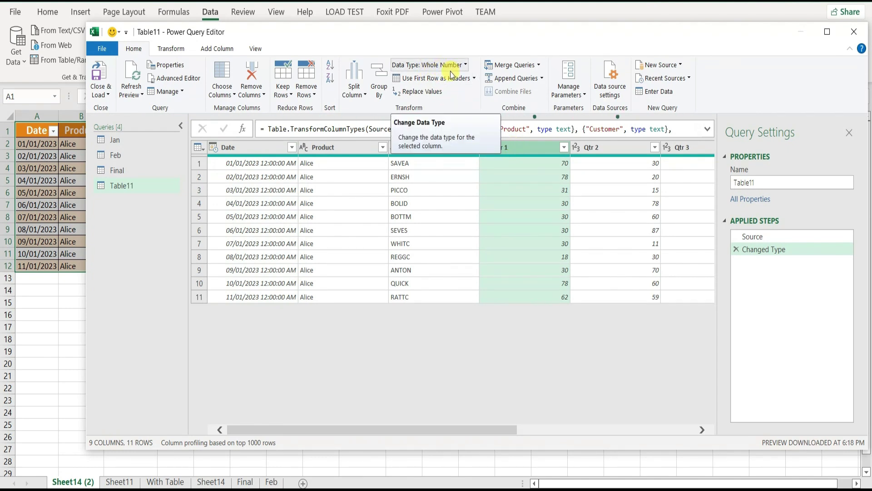
pyautogui.click(249, 162)
# Rename the query to abc, then close the editor and load the result to a new worksheet.
pyautogui.click(765, 182)
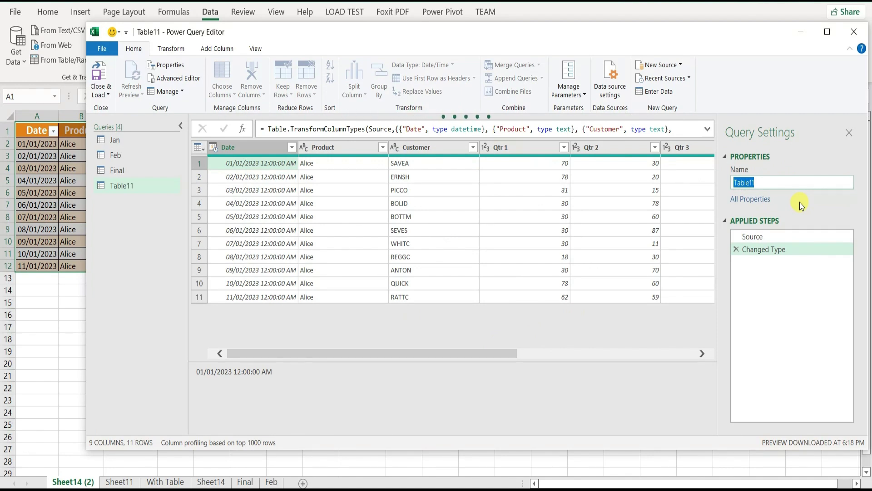
pyautogui.write('ac')
pyautogui.press('BackSpace')
pyautogui.write('bc')
pyautogui.click(106, 94)
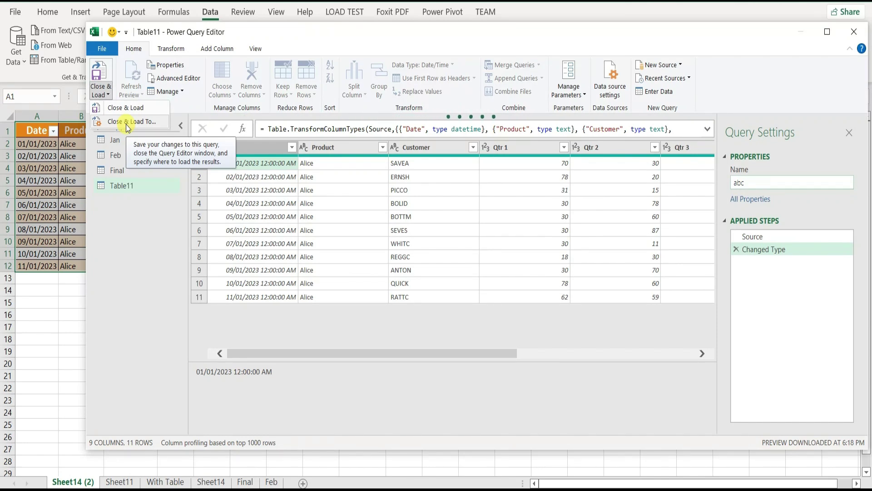
pyautogui.click(129, 112)
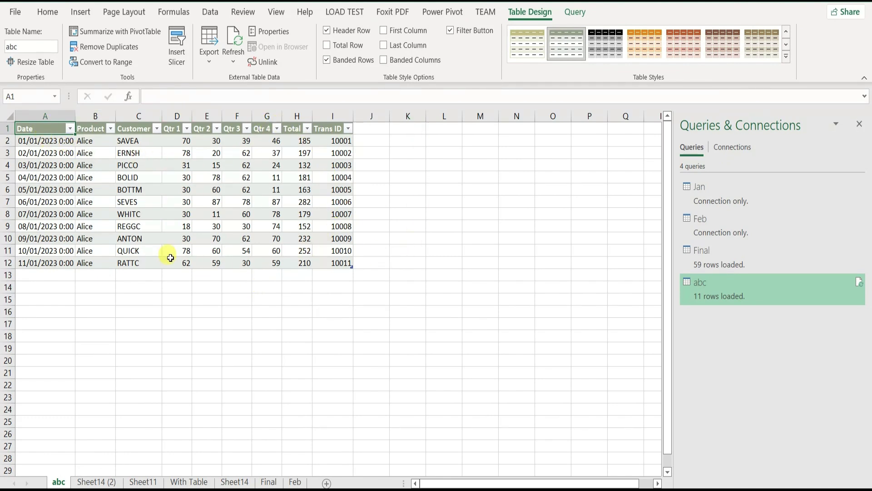
pyautogui.moveTo(618, 484)
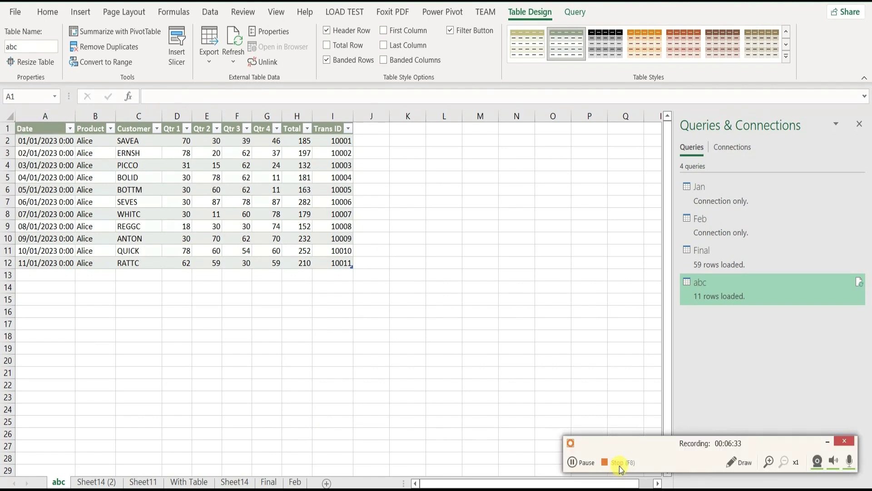
pyautogui.click(574, 461)
pyautogui.click(574, 461)
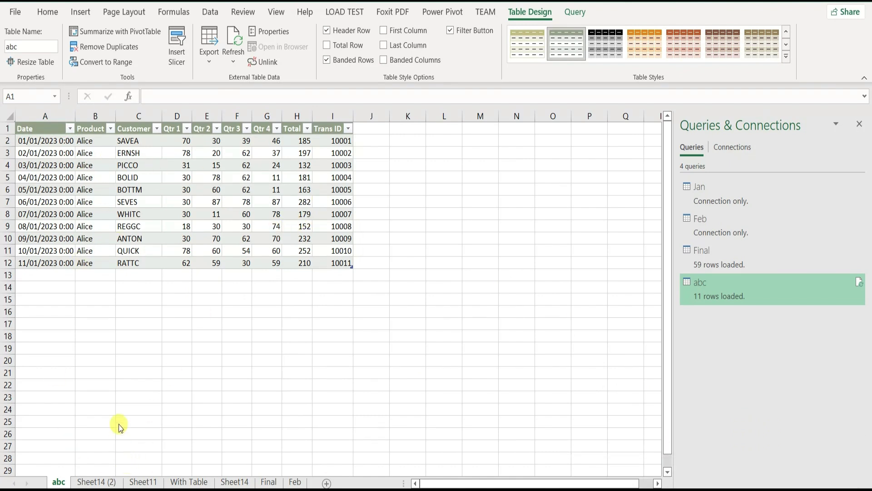
# Delete the abc worksheet and confirm its permanent removal.
pyautogui.click(61, 483)
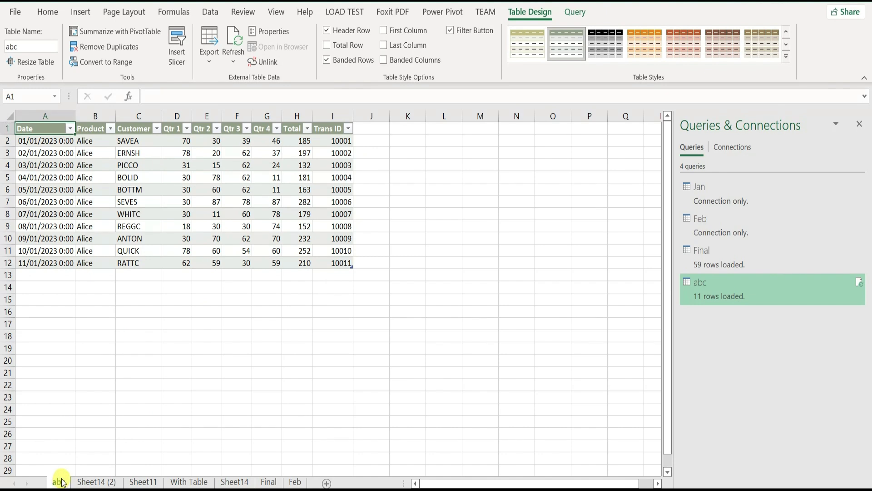
pyautogui.rightClick(62, 482)
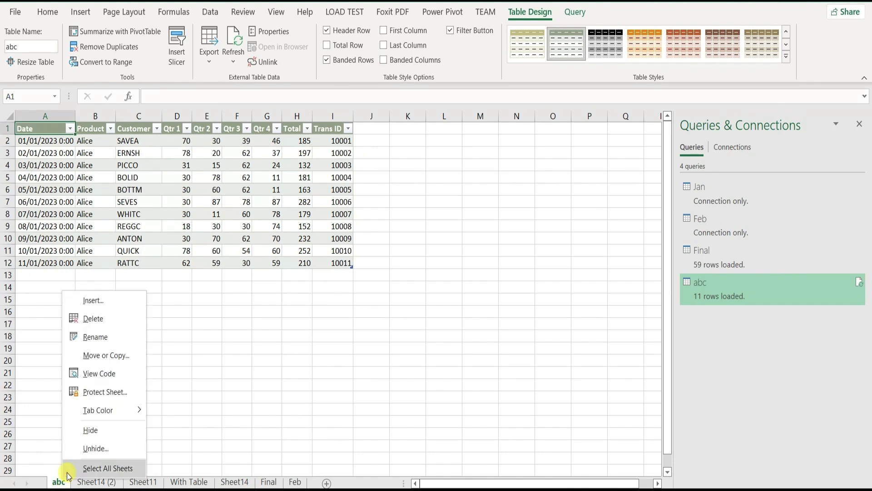
pyautogui.click(97, 318)
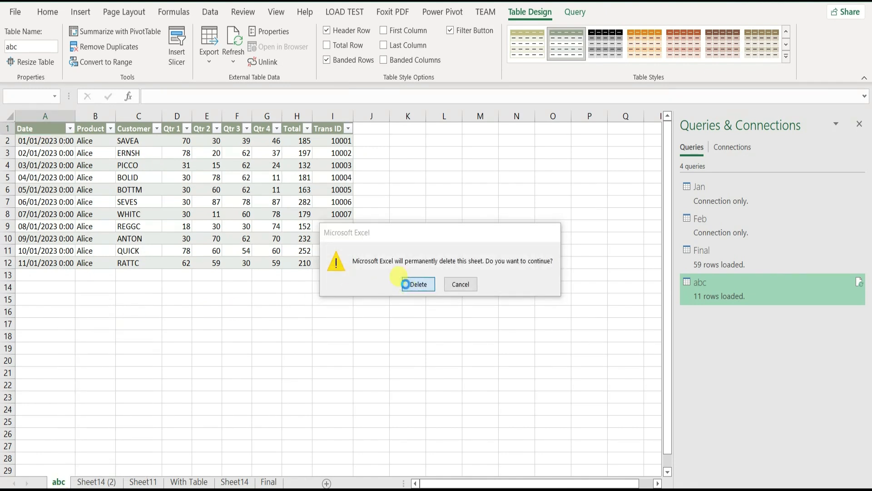
pyautogui.click(406, 284)
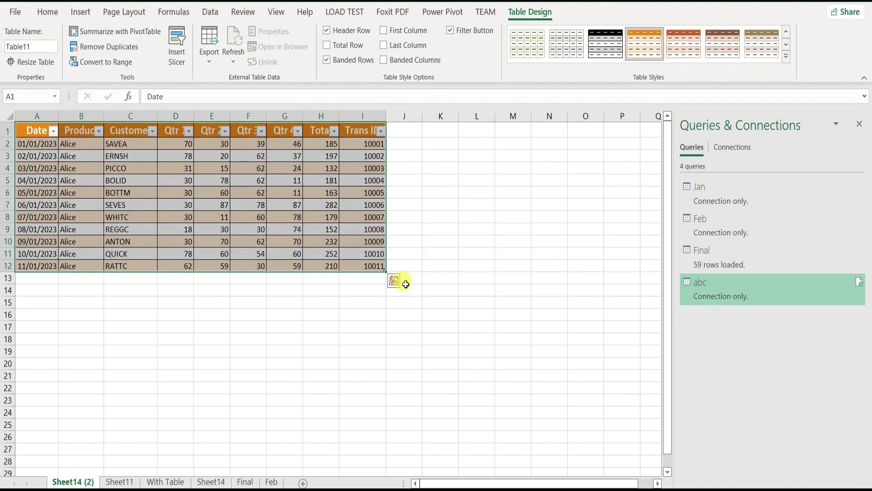
# Preview the data and details of the abc query from the list of workbook queries.
pyautogui.click(116, 291)
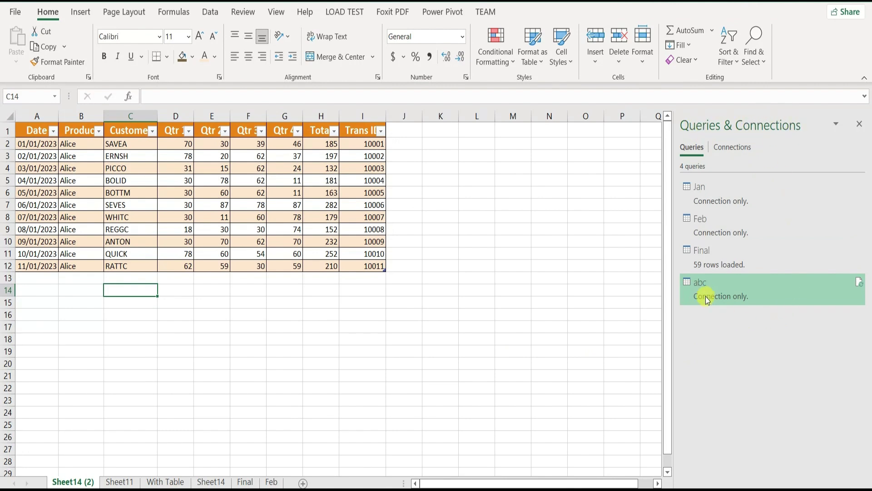
pyautogui.moveTo(703, 291)
pyautogui.moveTo(688, 279)
pyautogui.moveTo(583, 288); pyautogui.dragTo(548, 285)
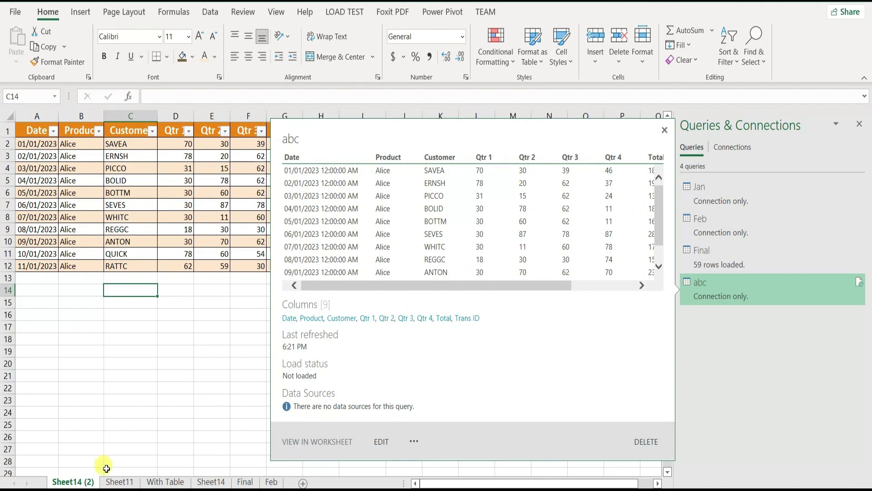
# Reopen the abc query for editing in the Power Query Editor and check its available load options.
pyautogui.moveTo(718, 296)
pyautogui.rightClick(714, 289)
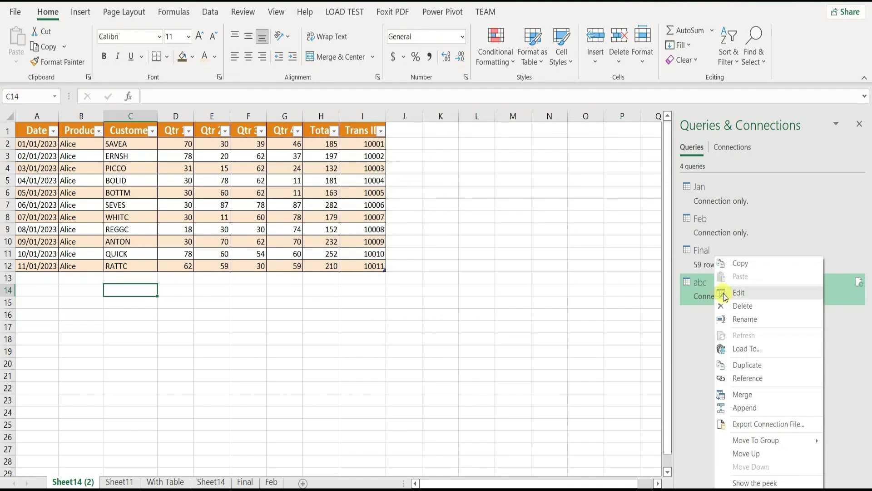
pyautogui.click(734, 294)
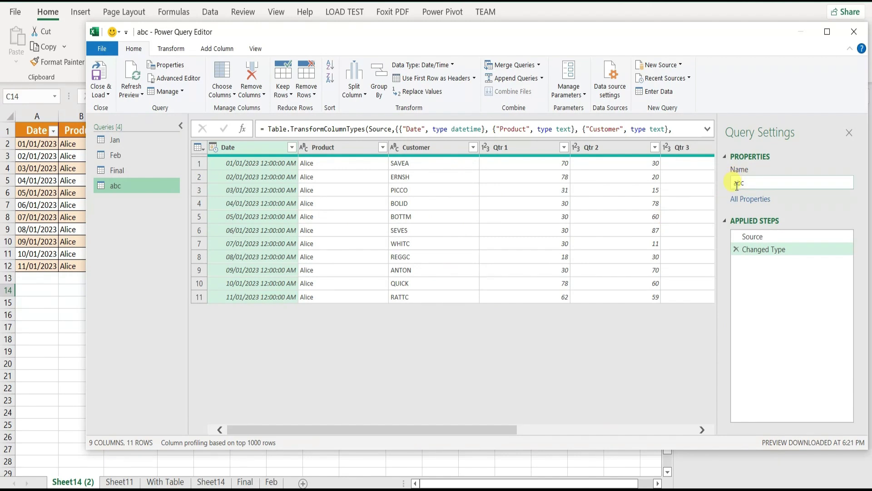
pyautogui.click(758, 184)
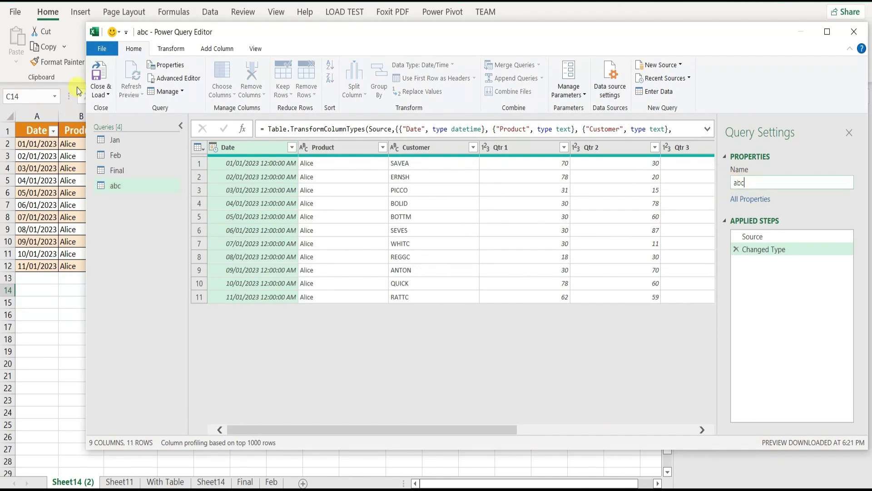
pyautogui.click(101, 91)
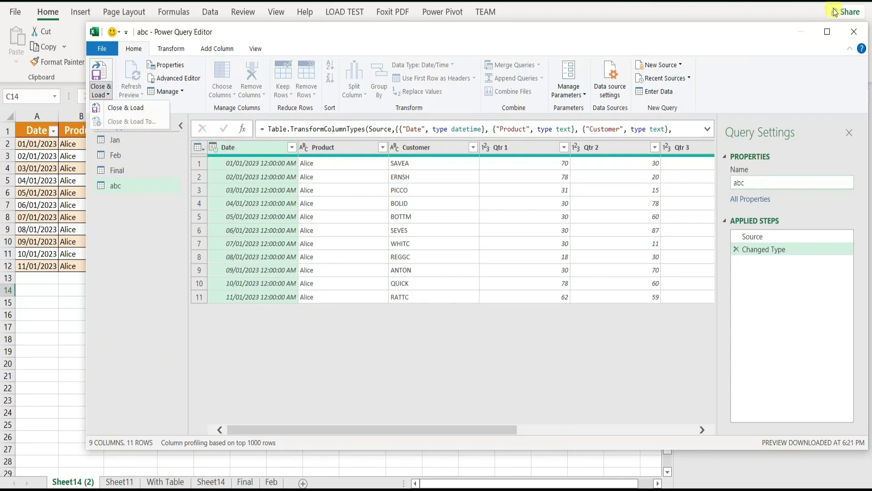
pyautogui.moveTo(778, 31); pyautogui.dragTo(738, 34)
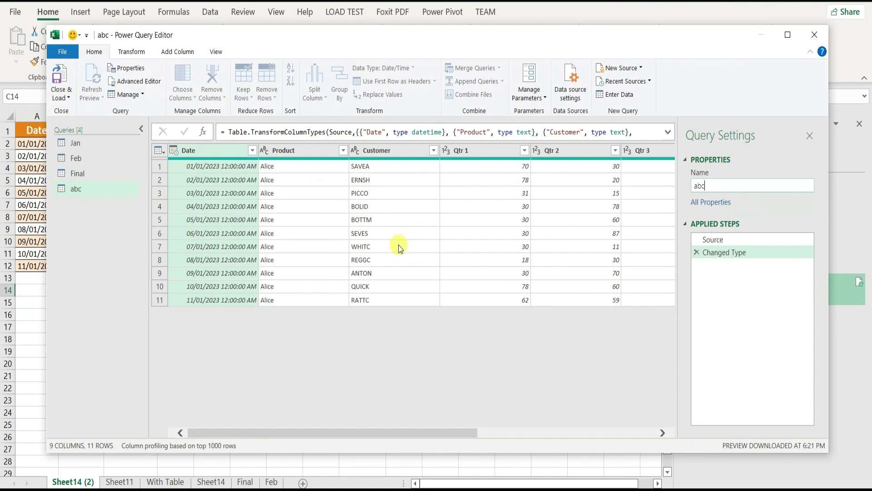
# Delete the abc query from the editor's query list and confirm the deletion.
pyautogui.click(61, 97)
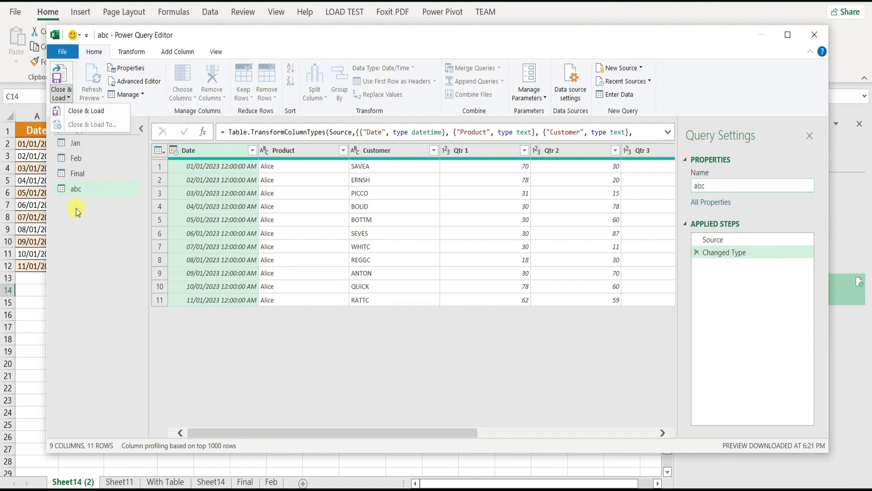
pyautogui.press('Escape')
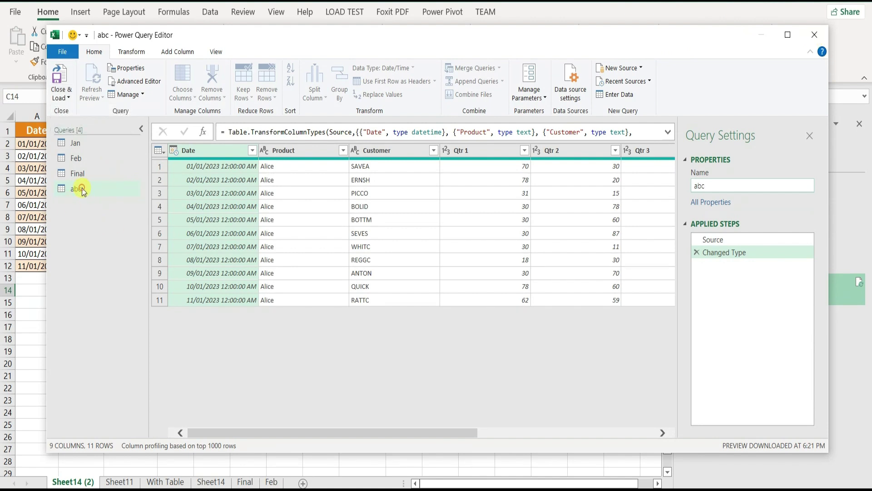
pyautogui.rightClick(83, 190)
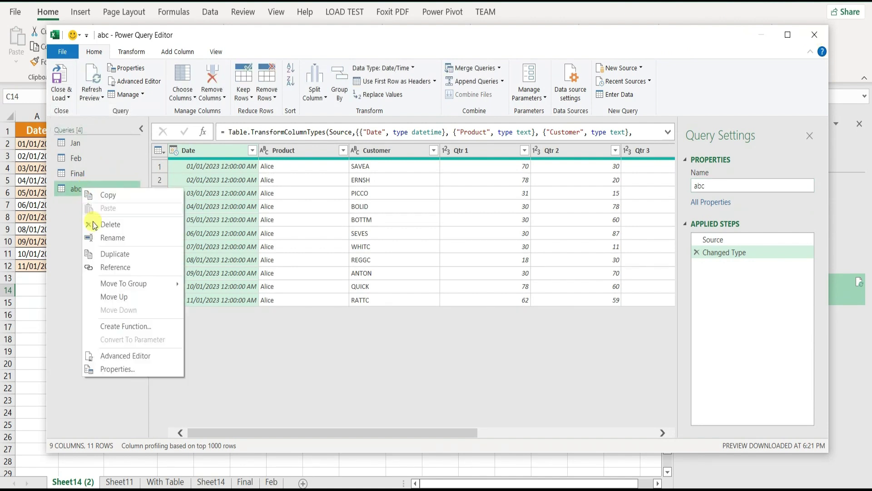
pyautogui.click(130, 227)
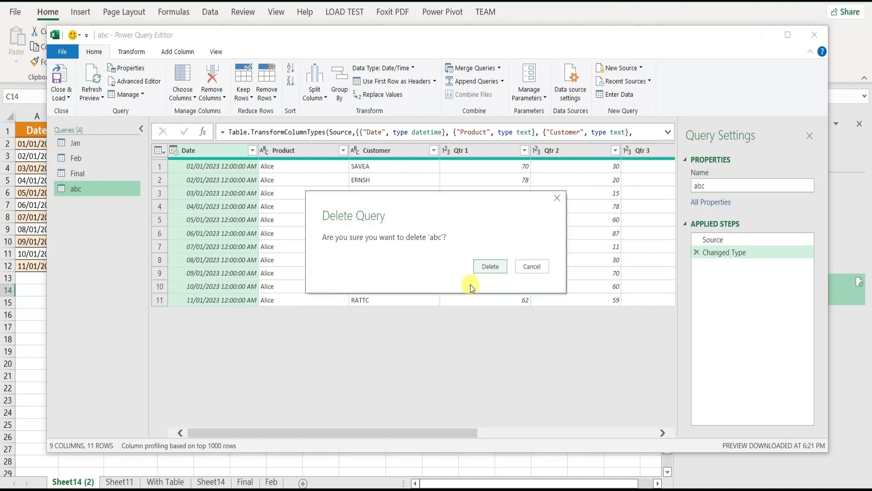
pyautogui.click(488, 268)
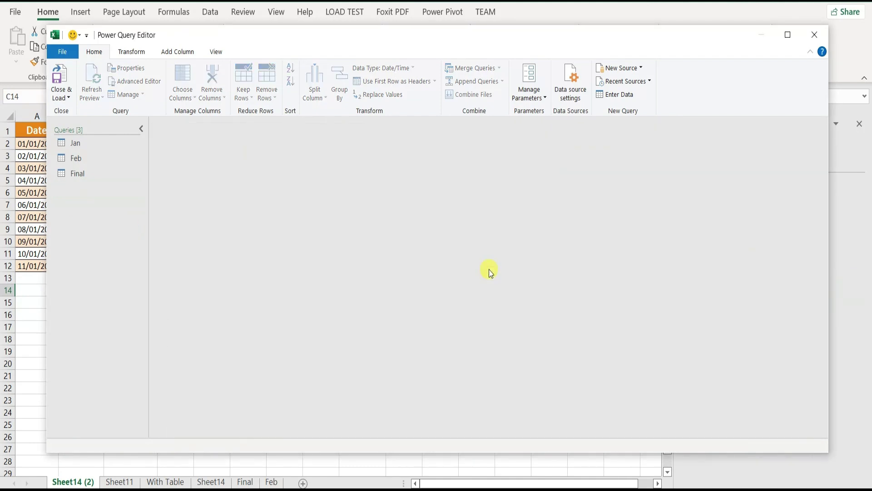
# Close the Power Query Editor keeping the changes, and close the Queries & Connections pane.
pyautogui.click(815, 37)
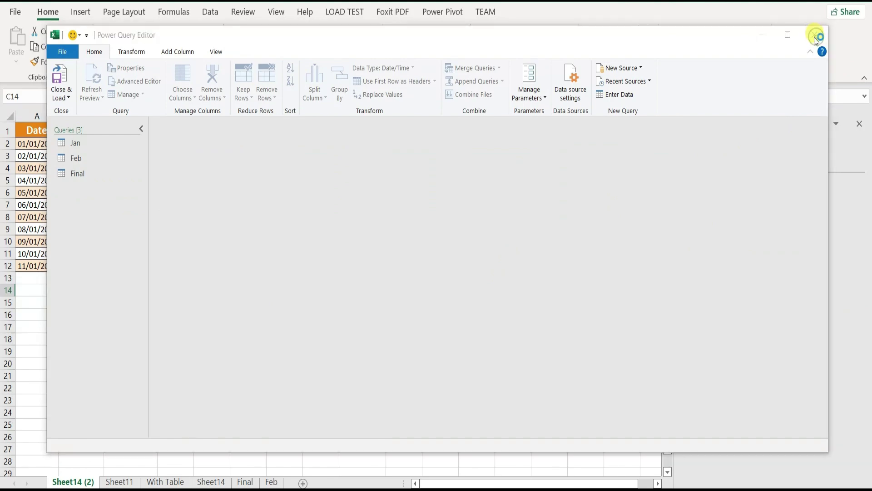
pyautogui.click(456, 268)
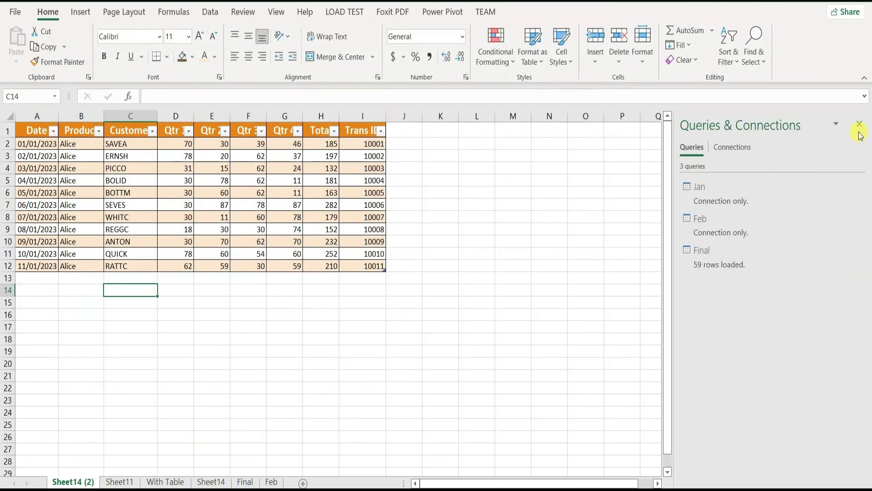
pyautogui.click(859, 123)
# Select the sales table A1:I12 on the Sheet14 (2) sheet and check the available insert options.
pyautogui.click(157, 209)
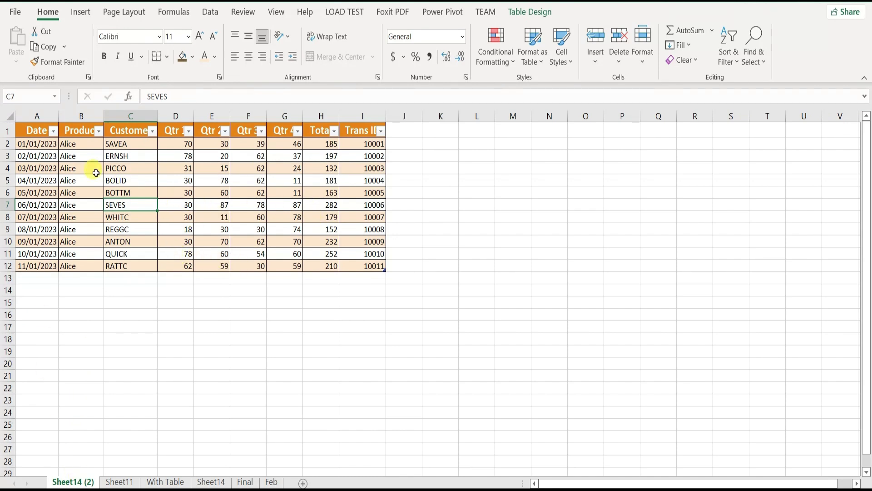
pyautogui.moveTo(35, 132); pyautogui.dragTo(362, 264)
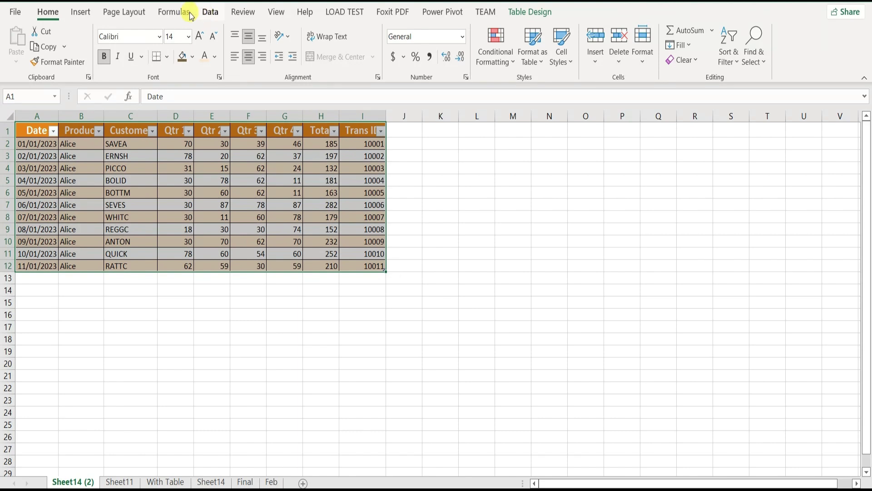
pyautogui.click(80, 12)
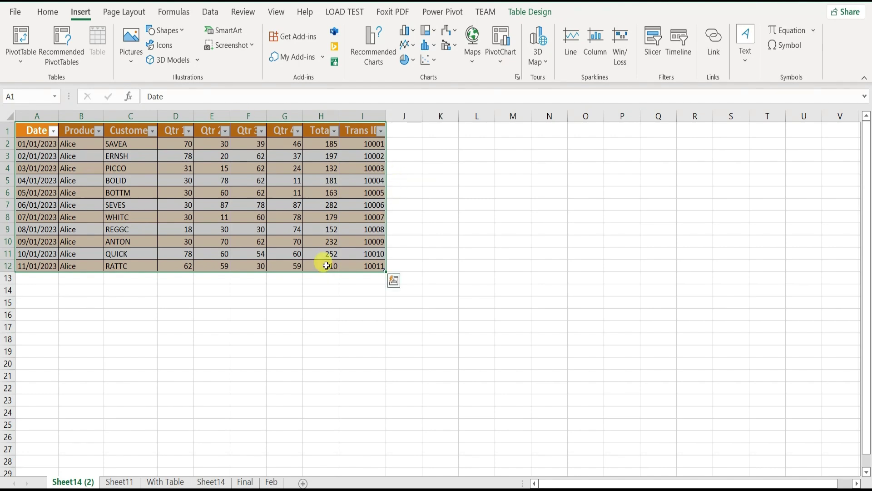
# Try to name the selected table data on the With Table sheet data1.
pyautogui.click(165, 481)
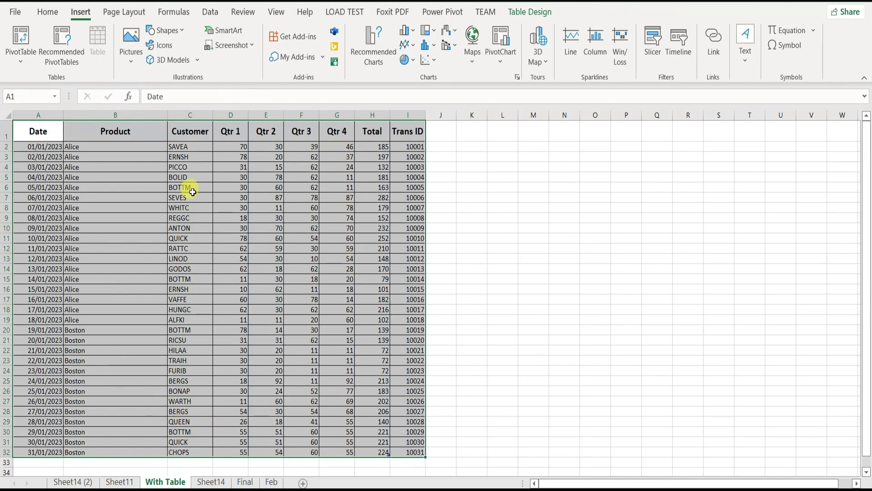
pyautogui.click(28, 96)
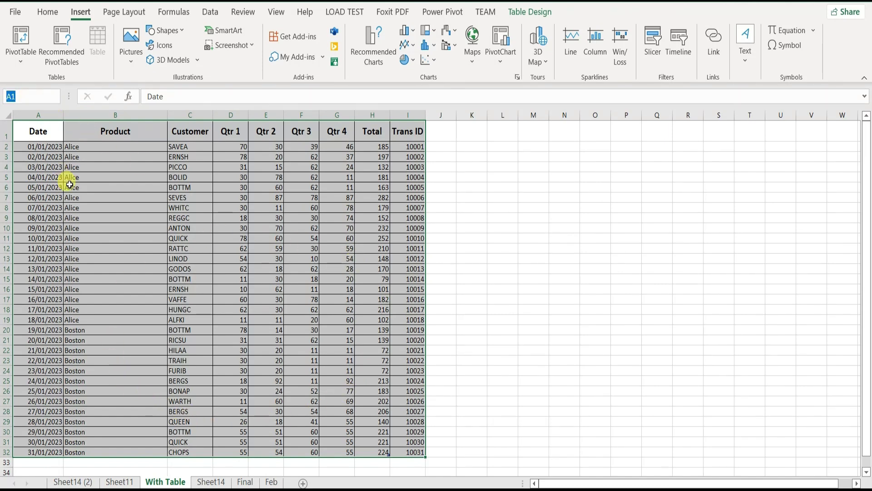
pyautogui.click(46, 156)
pyautogui.hotkey('ctrl', 'a')
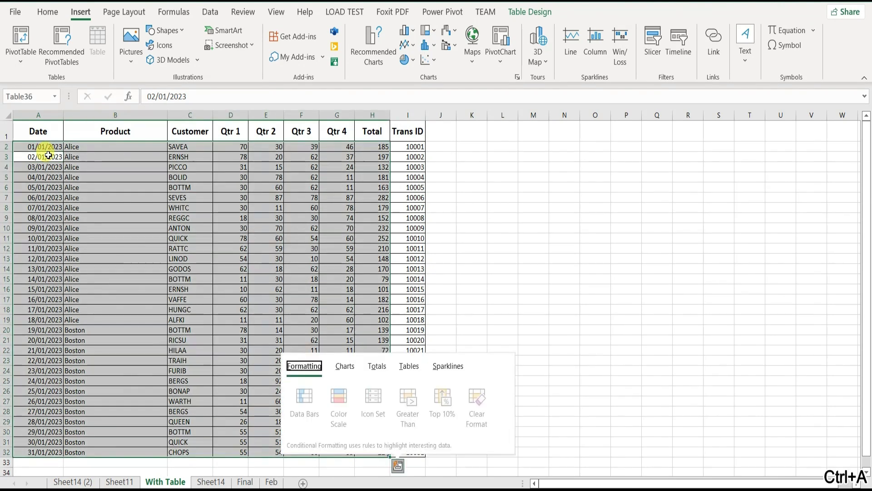
pyautogui.click(44, 97)
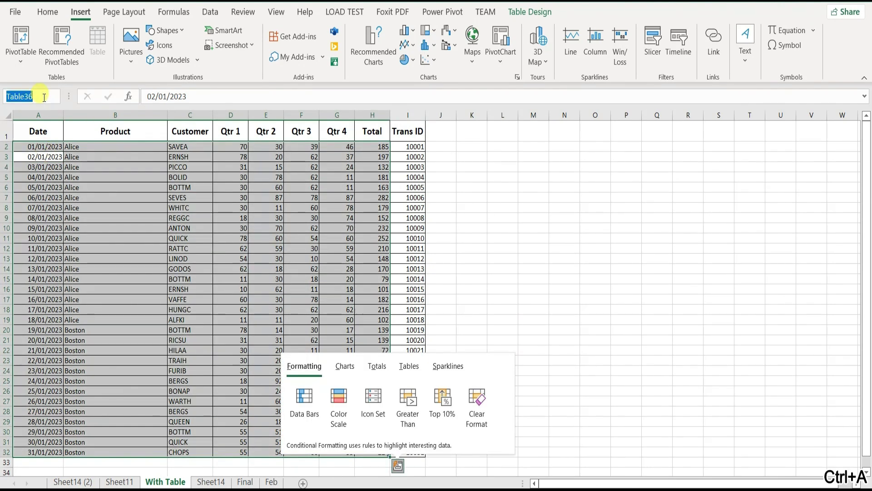
pyautogui.write('dat')
pyautogui.write('a1')
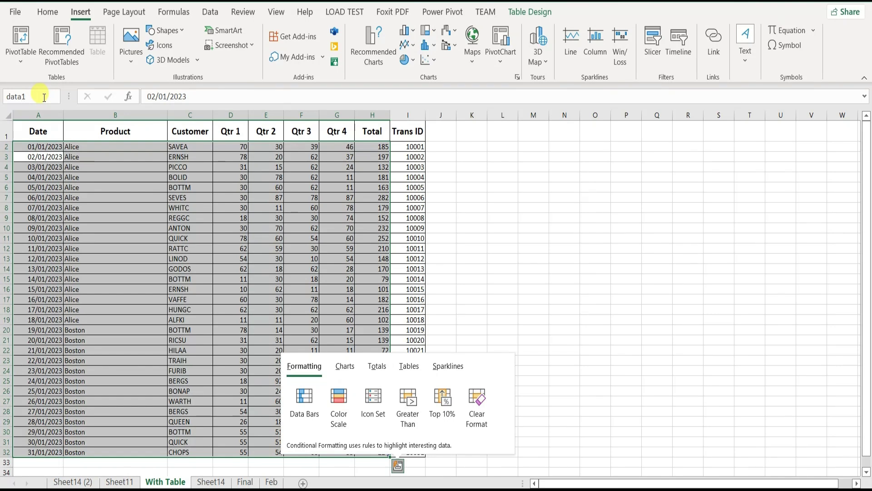
pyautogui.press('Return')
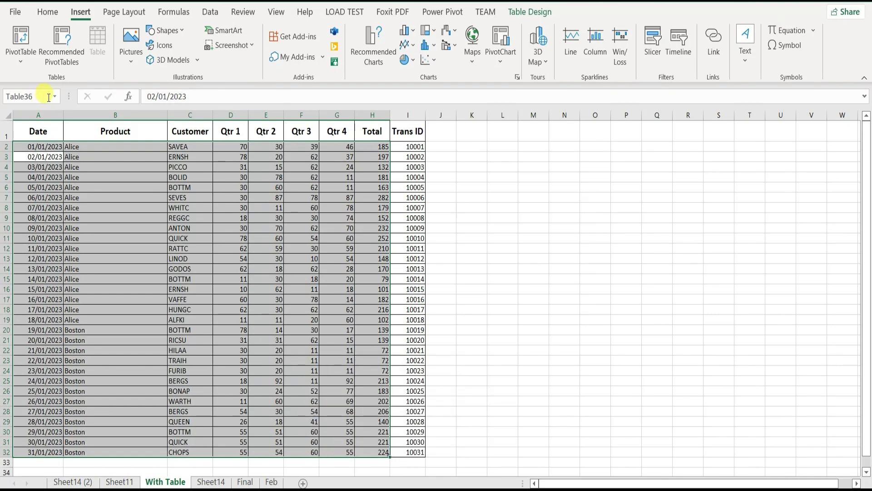
# Select the full data range A1:I32 on the With Table sheet, headers included.
pyautogui.click(69, 146)
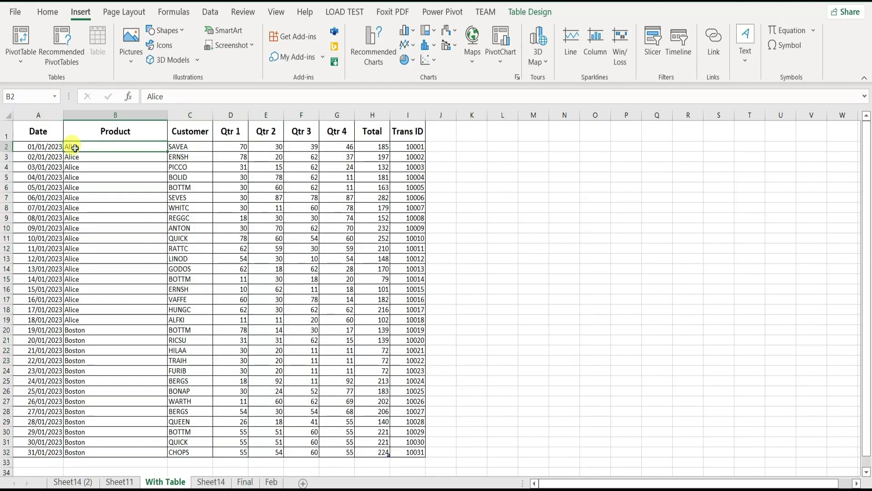
pyautogui.click(36, 131)
pyautogui.moveTo(35, 132); pyautogui.dragTo(414, 452)
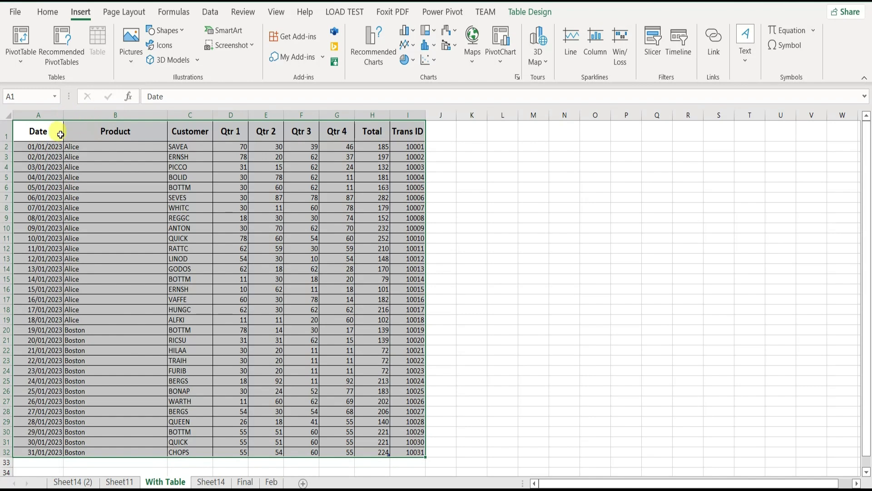
# Select the plain data range A1:I12 on Sheet14, headers included, and name it data2.
pyautogui.click(213, 481)
pyautogui.click(99, 190)
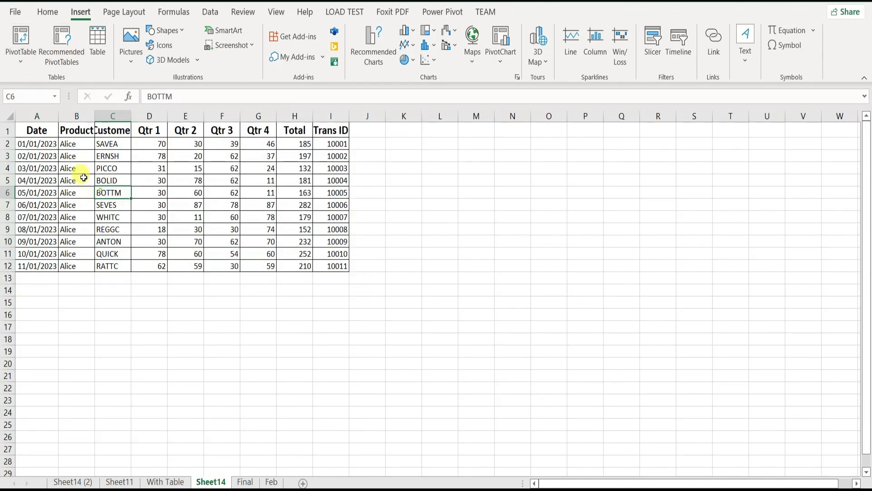
pyautogui.moveTo(32, 130); pyautogui.dragTo(337, 267)
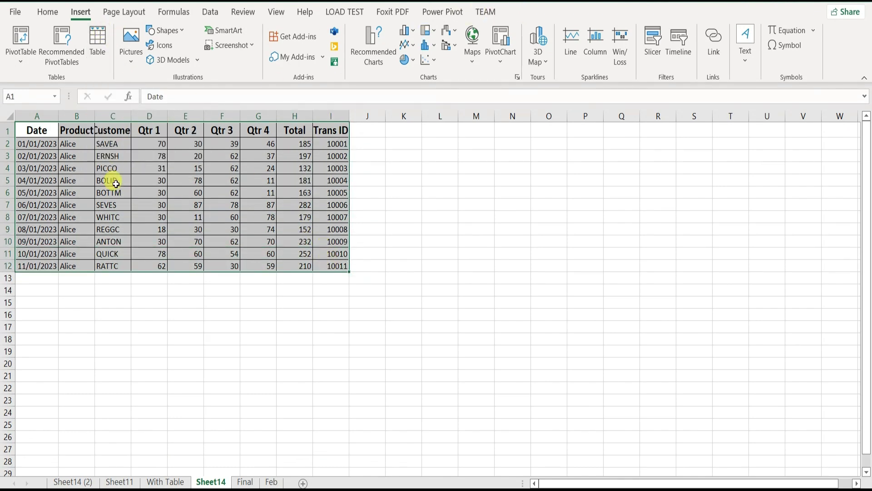
pyautogui.click(39, 96)
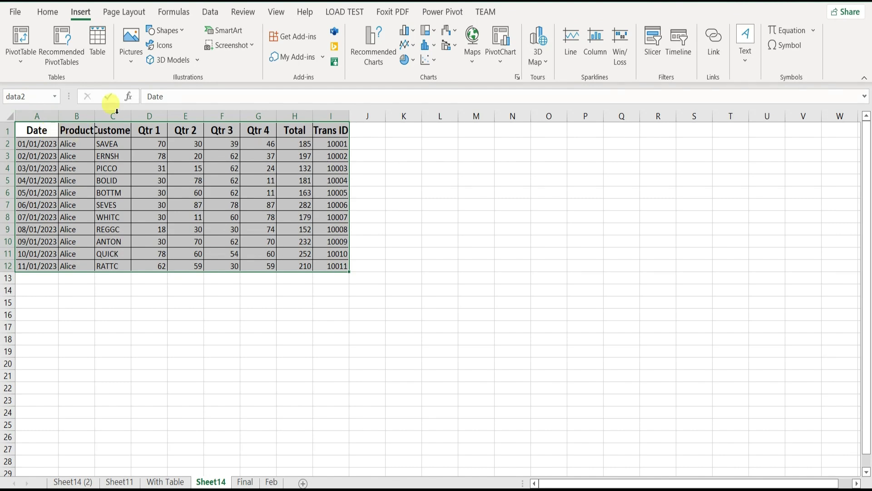
# Load the data2 named range into the Power Query Editor and move the editor window aside.
pyautogui.click(211, 12)
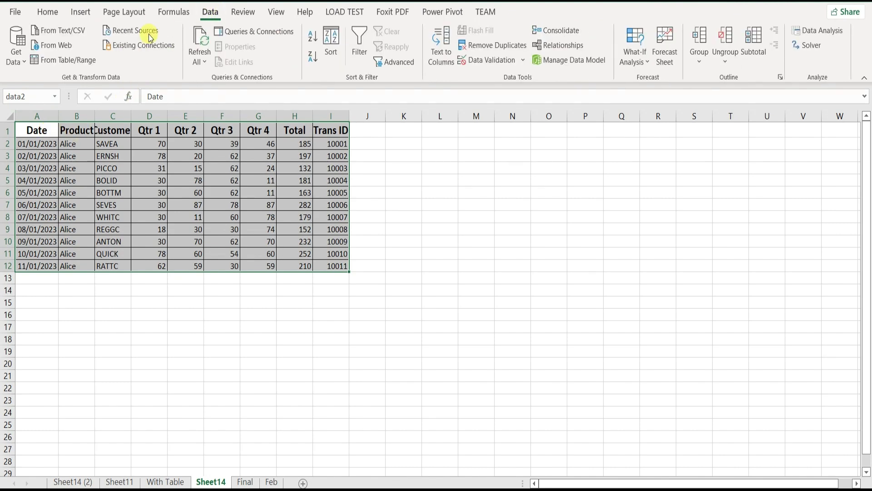
pyautogui.click(69, 63)
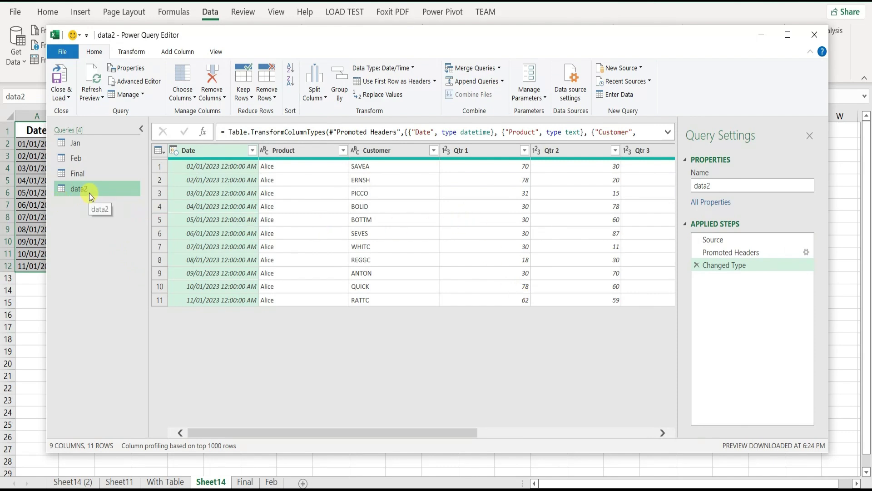
pyautogui.moveTo(451, 35); pyautogui.dragTo(486, 50)
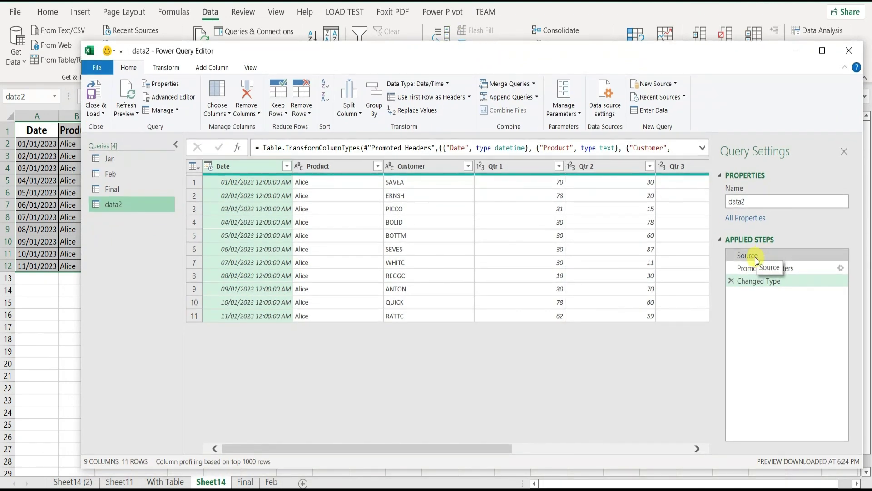
# Compare the data2 query's preview at the Source, Promoted Headers and Changed Type steps, returning to Source.
pyautogui.click(755, 257)
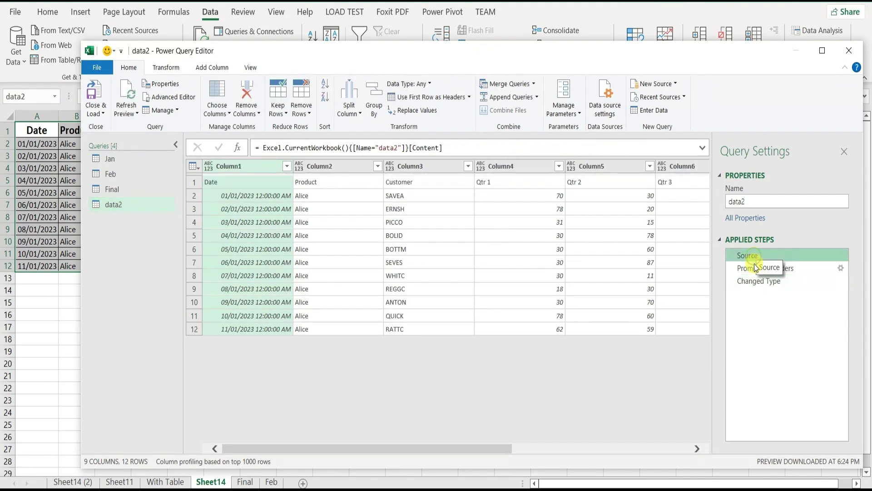
pyautogui.click(756, 269)
pyautogui.click(754, 281)
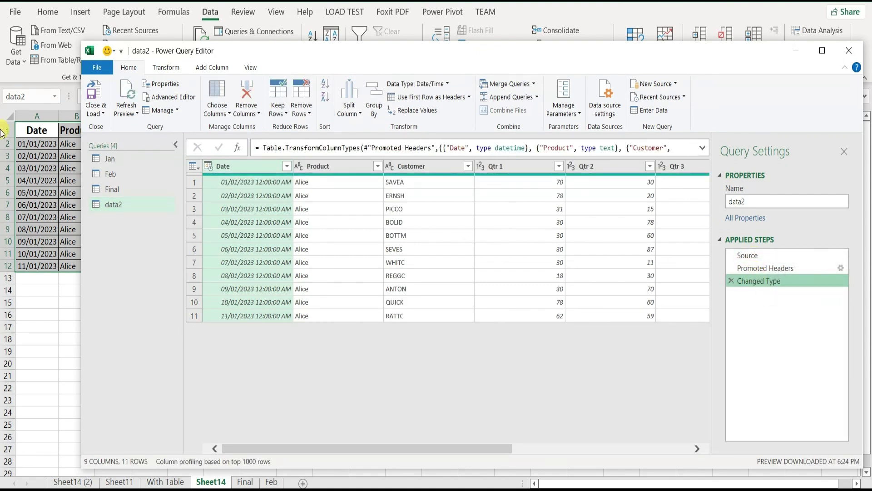
pyautogui.click(758, 257)
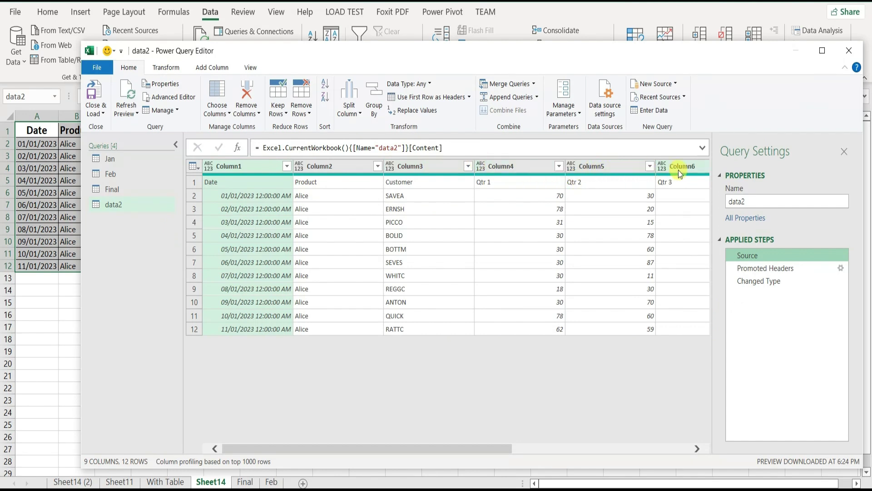
# Inspect the Date, Product, Customer and Qtr 1 columns' data types at the Promoted Headers step.
pyautogui.click(761, 266)
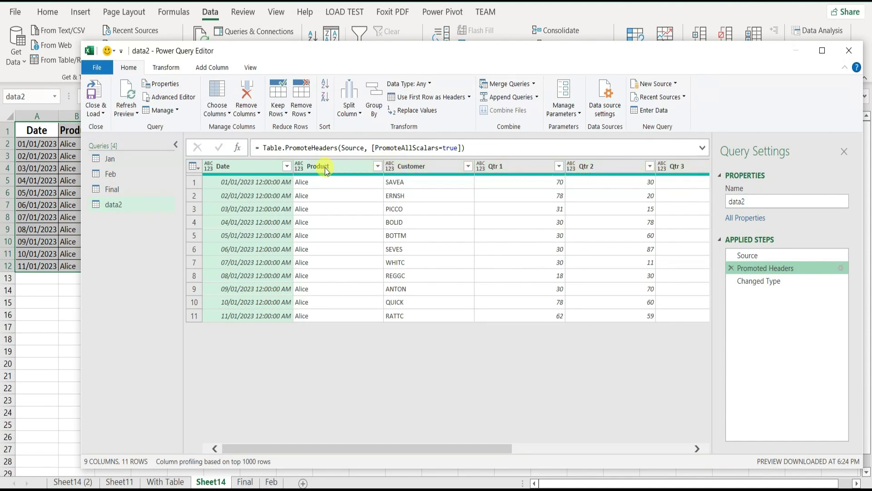
pyautogui.click(226, 168)
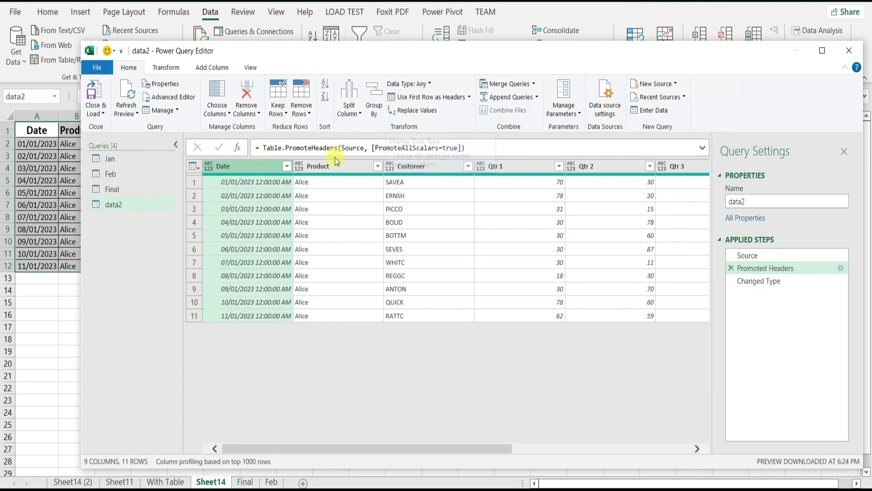
pyautogui.click(323, 167)
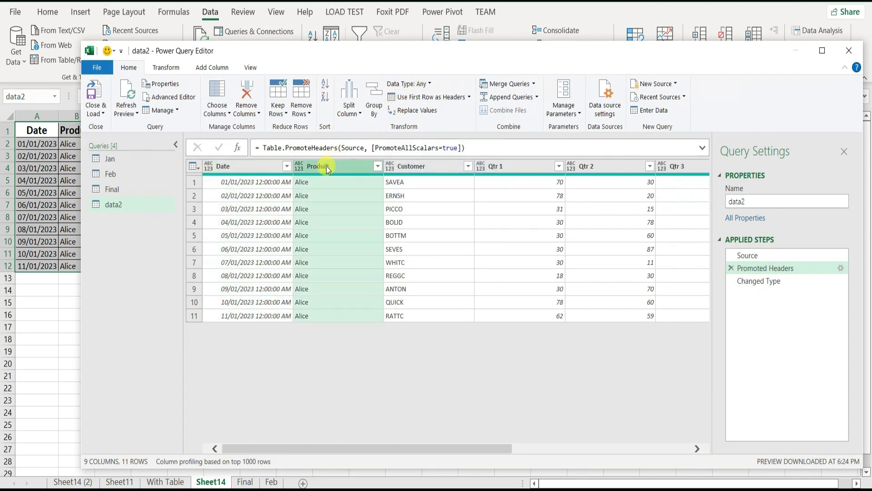
pyautogui.click(424, 166)
pyautogui.click(500, 167)
pyautogui.click(254, 169)
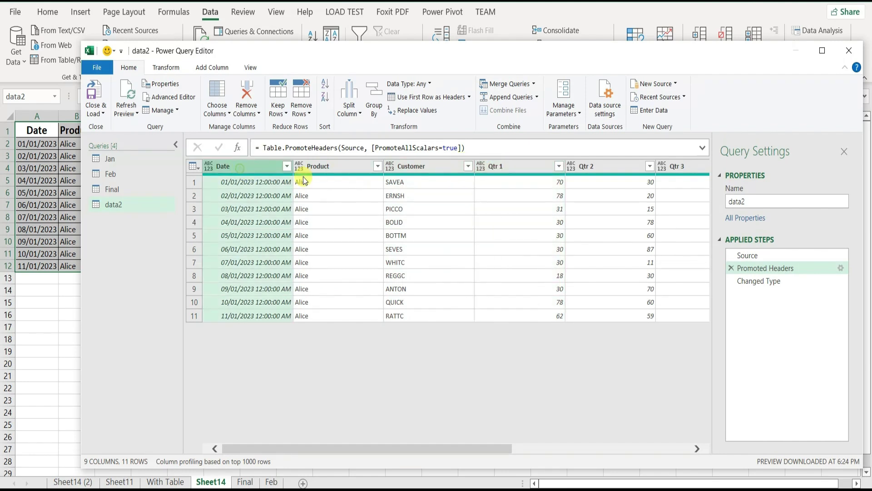
# Inspect the data types of the Date, Product and Qtr 1 columns at the Changed Type step.
pyautogui.click(769, 281)
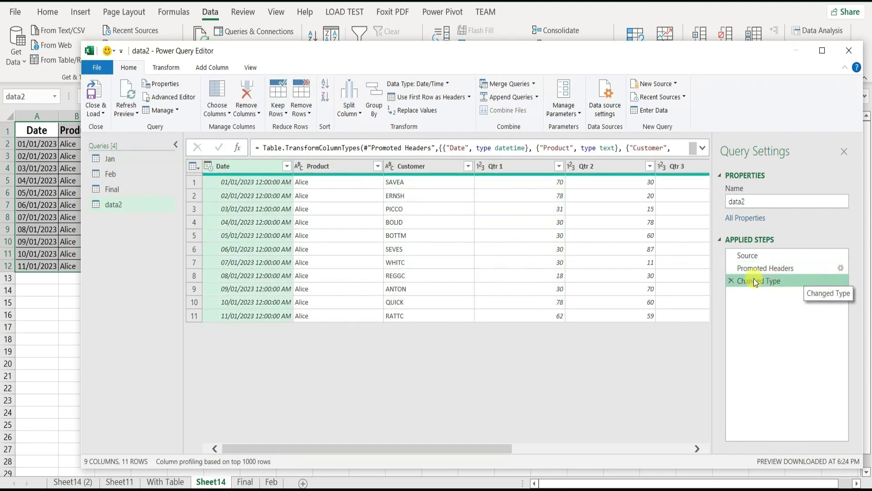
pyautogui.click(229, 167)
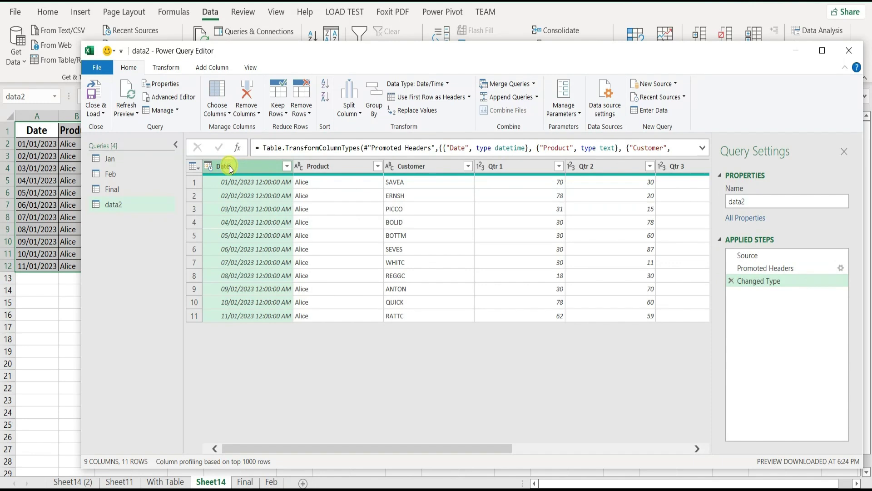
pyautogui.click(324, 167)
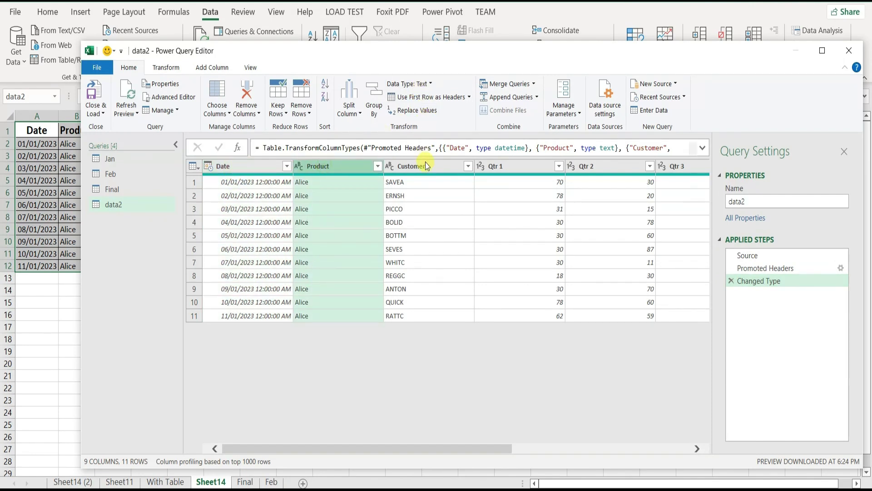
pyautogui.click(523, 168)
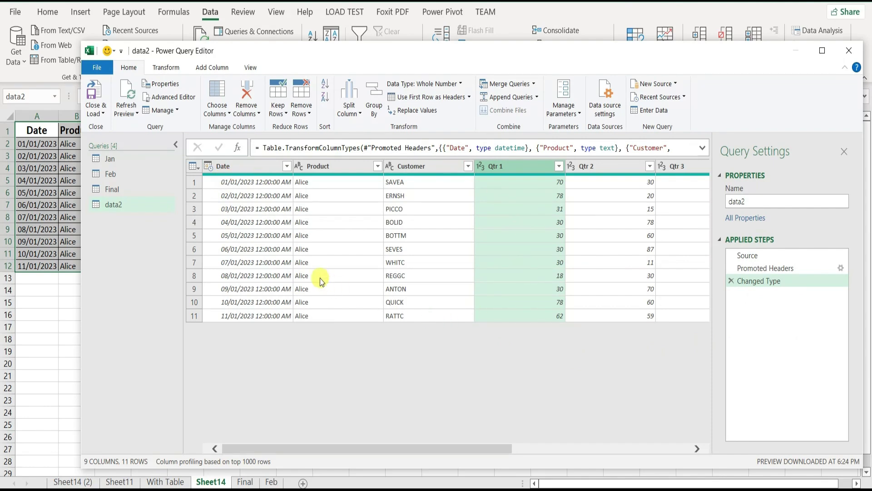
pyautogui.moveTo(356, 52); pyautogui.dragTo(407, 110)
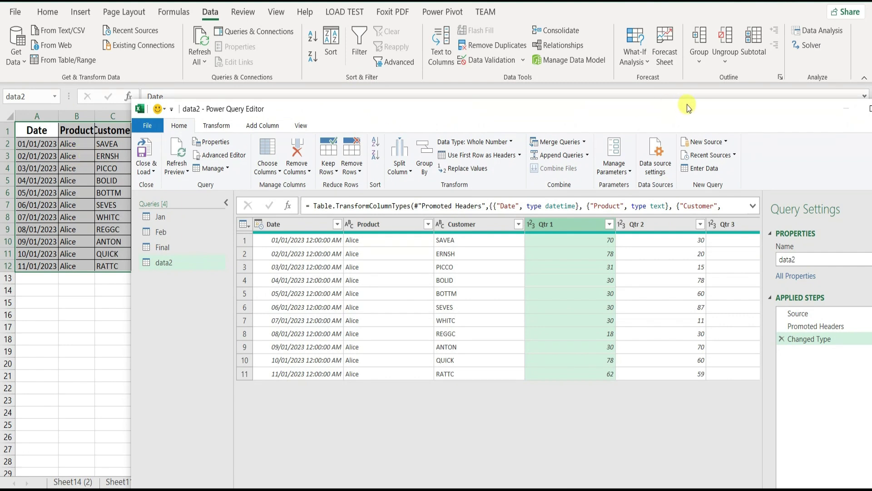
pyautogui.moveTo(686, 107); pyautogui.dragTo(516, 78)
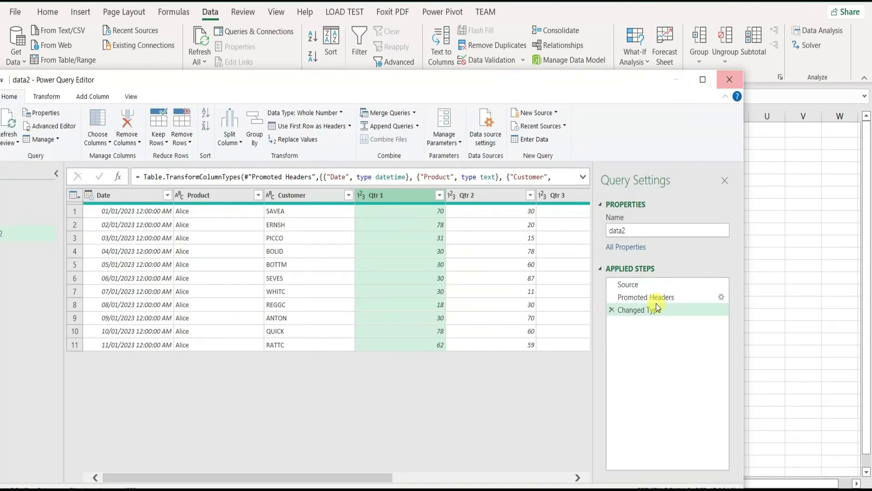
pyautogui.moveTo(277, 79); pyautogui.dragTo(448, 35)
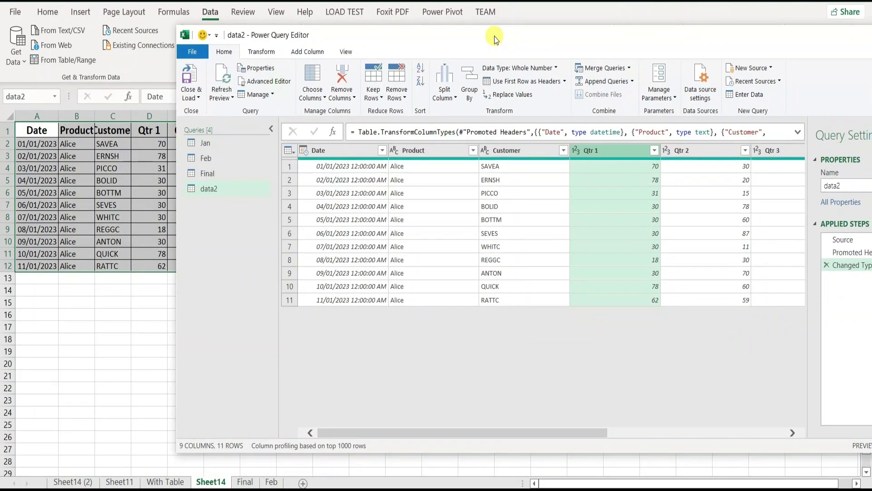
pyautogui.moveTo(633, 35); pyautogui.dragTo(525, 82)
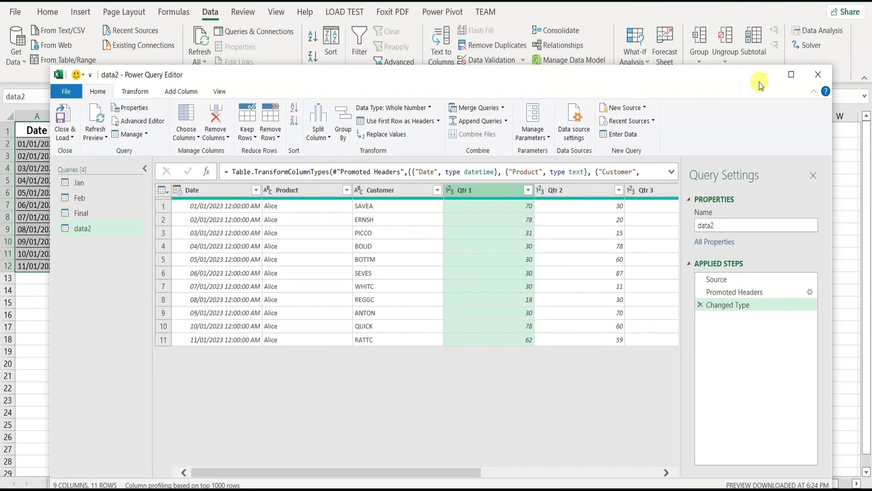
# Close the Power Query Editor, discard the new data2 query, and select cell A1 on Sheet14.
pyautogui.click(818, 75)
pyautogui.click(490, 266)
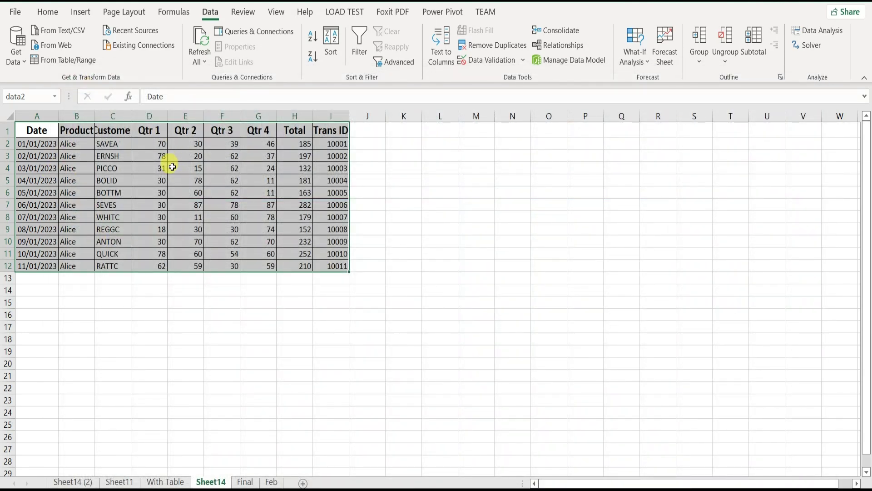
pyautogui.click(32, 129)
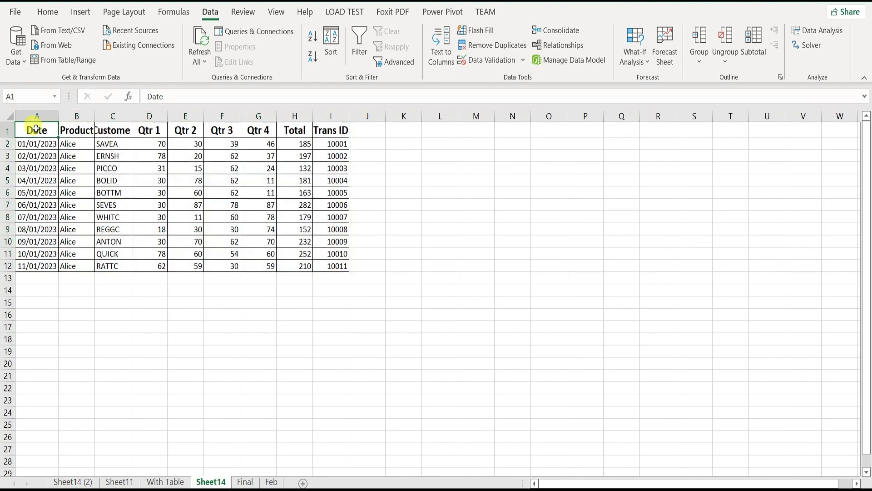
# Show the workbook's queries and connections from the table on Sheet14 (2) and preview the Jan query.
pyautogui.click(177, 480)
pyautogui.click(73, 481)
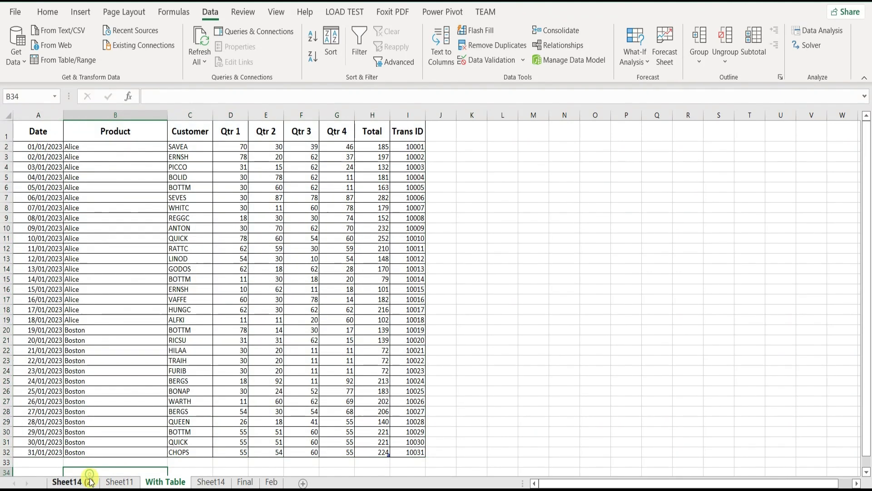
pyautogui.click(97, 165)
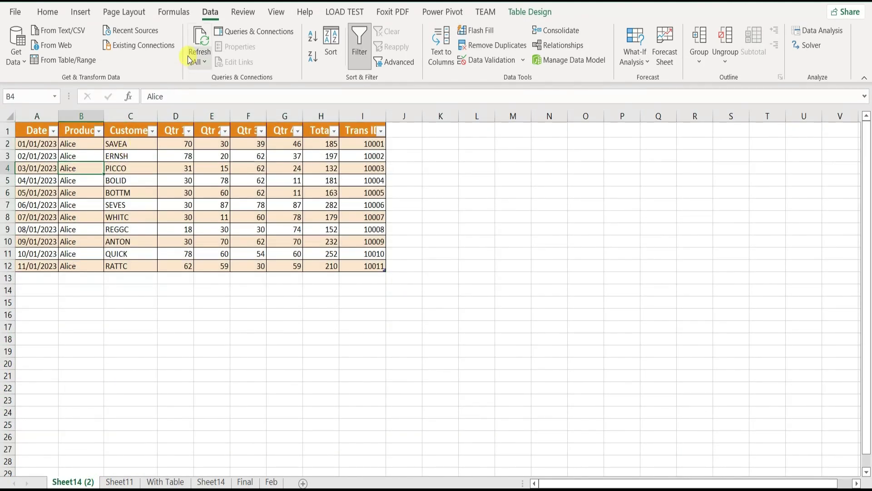
pyautogui.click(248, 36)
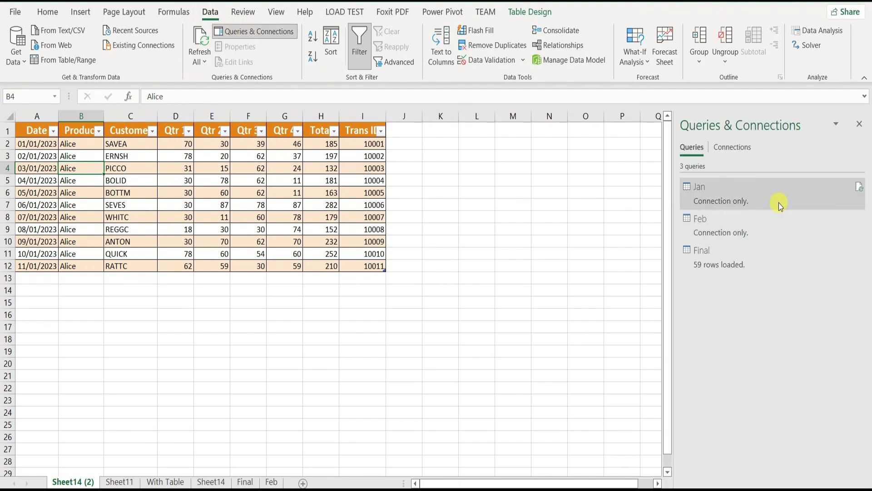
pyautogui.moveTo(736, 195)
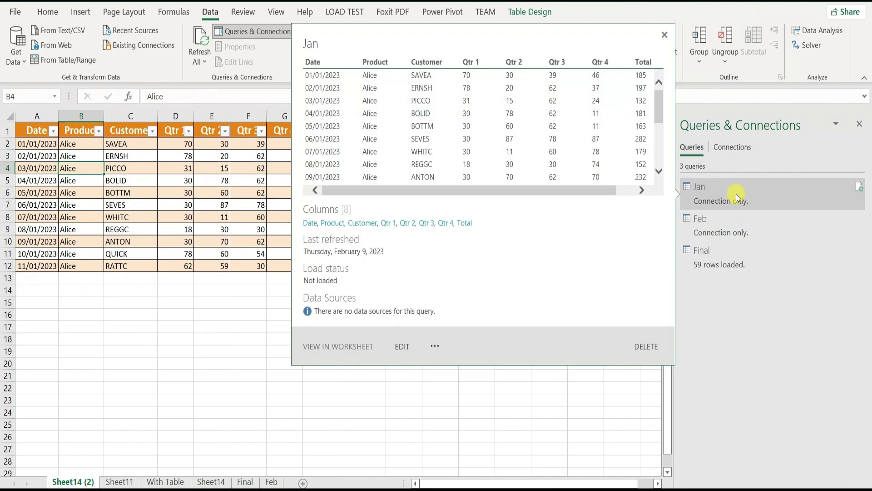
pyautogui.moveTo(726, 233)
# Open the Jan query in the Power Query Editor, check its Close & Load options, and close the editor.
pyautogui.doubleClick(713, 195)
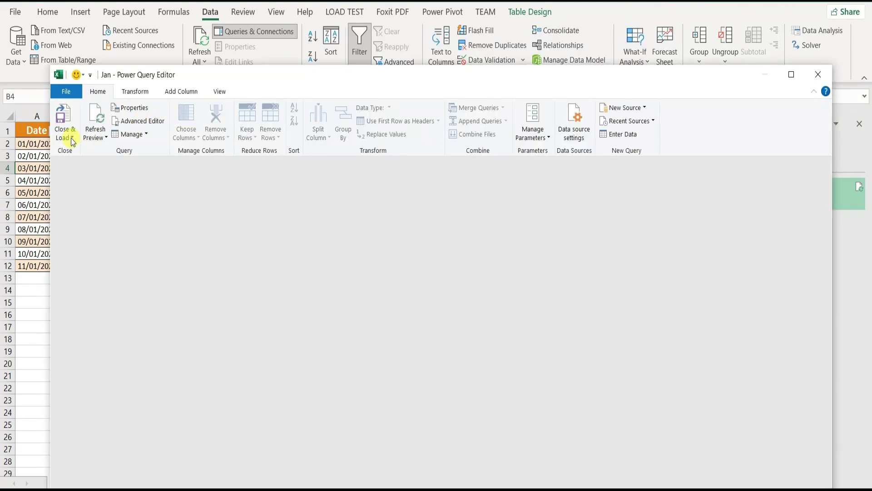
pyautogui.click(71, 137)
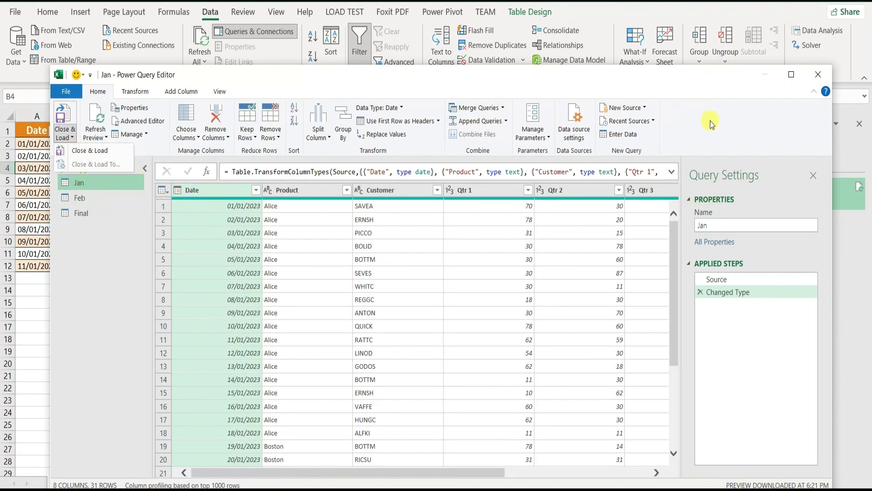
pyautogui.click(819, 74)
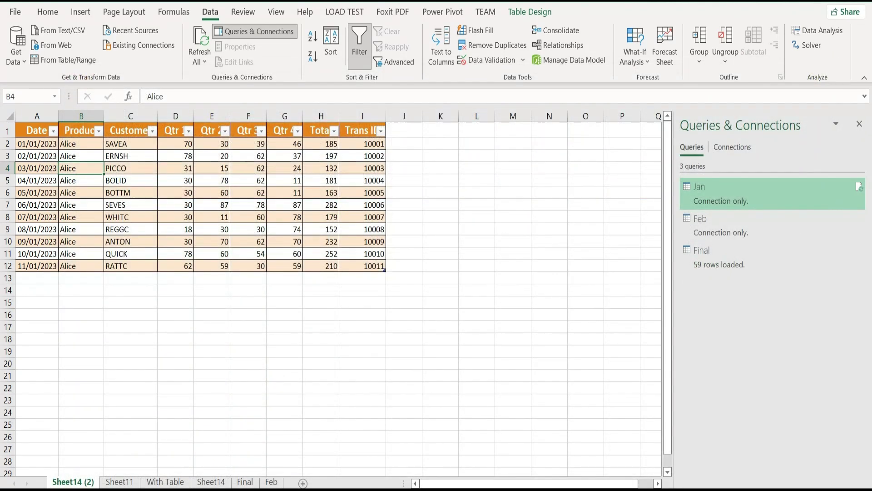
# Load the data2 range A1:I12 on Sheet14 into Power Query and start Close & Load To for it.
pyautogui.click(200, 481)
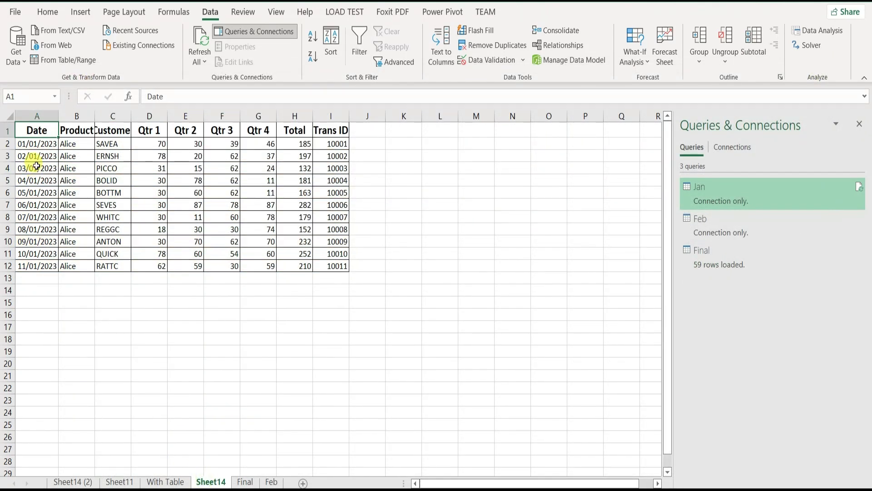
pyautogui.moveTo(31, 131); pyautogui.dragTo(341, 267)
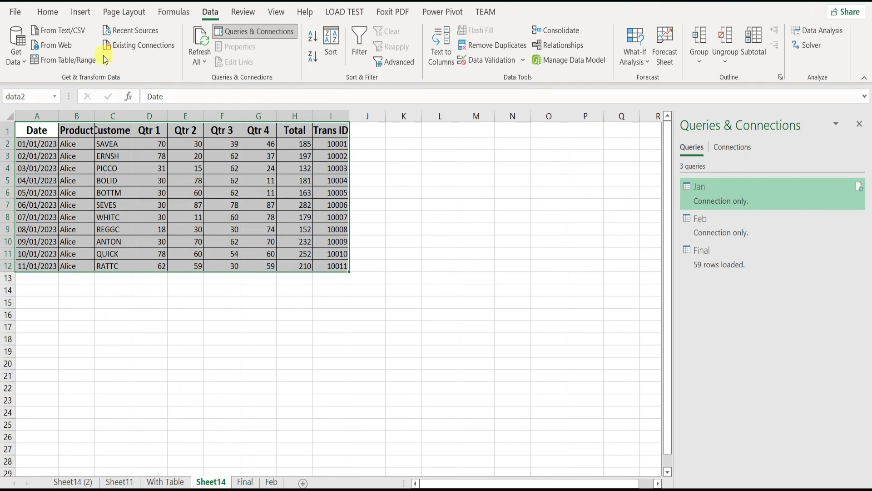
pyautogui.click(63, 62)
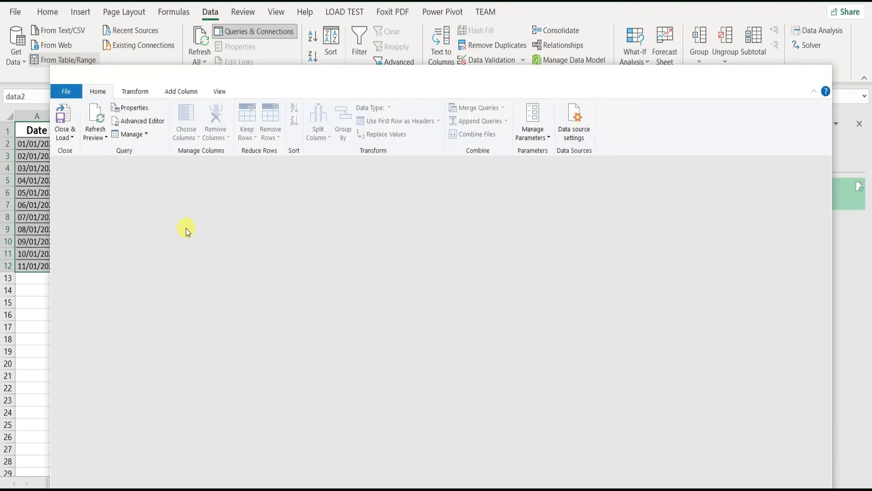
pyautogui.click(64, 134)
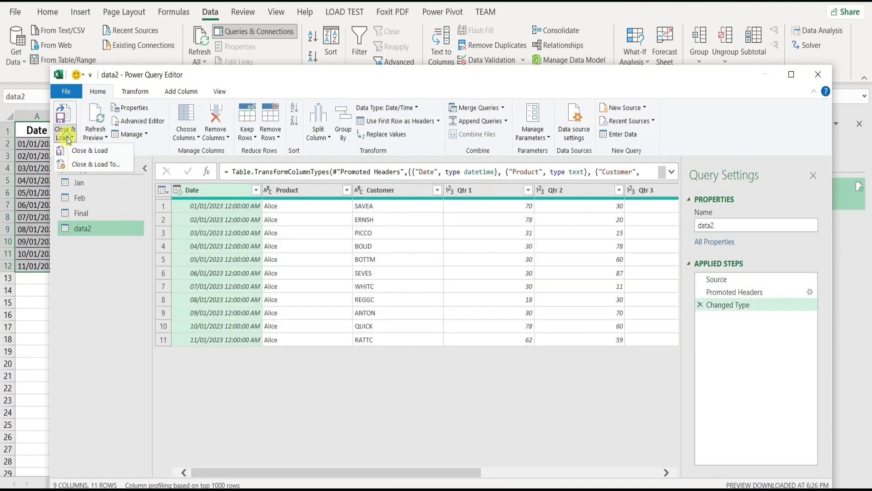
pyautogui.click(100, 166)
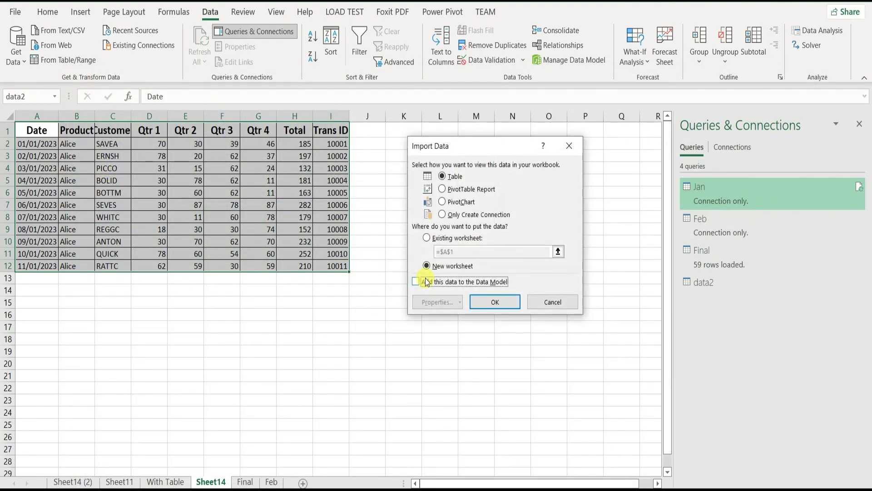
# Review the PivotTable Report and PivotChart import options, choose Only Create Connection, and leave data2 as a connection-only query.
pyautogui.click(462, 189)
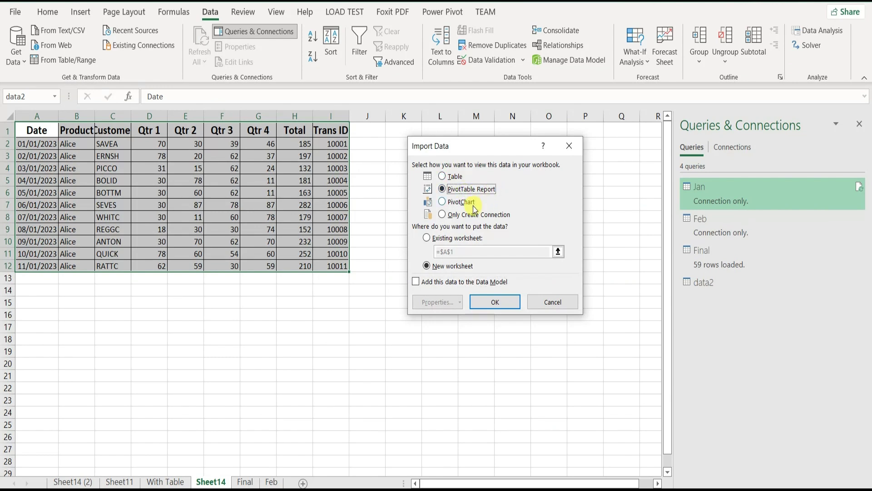
pyautogui.click(473, 205)
pyautogui.click(491, 218)
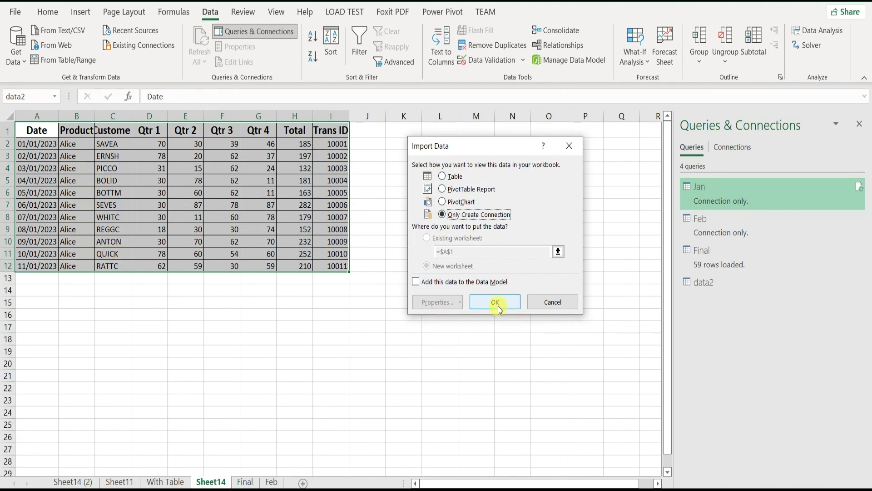
pyautogui.click(551, 303)
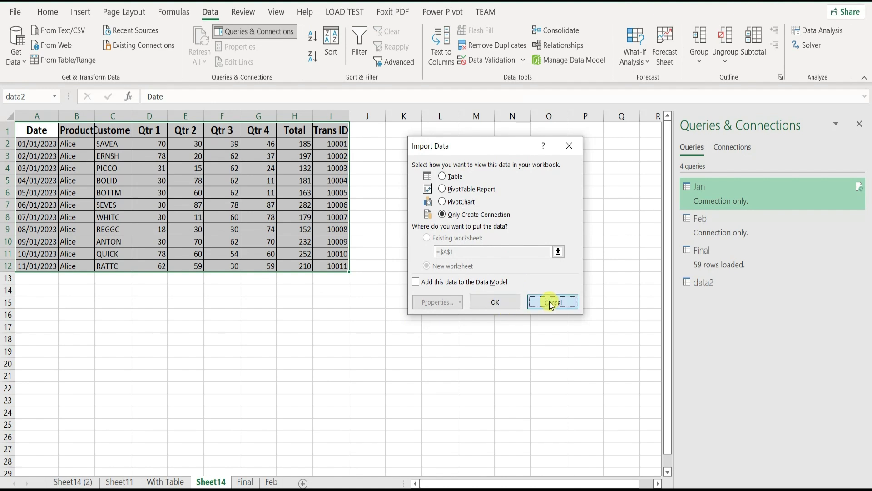
pyautogui.click(116, 214)
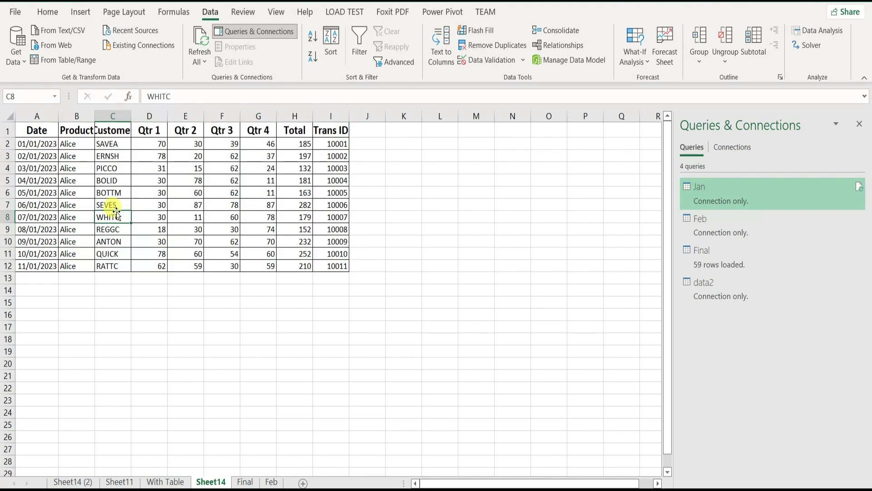
# Go to the With Table sheet and preview the Final and data2 queries.
pyautogui.click(121, 278)
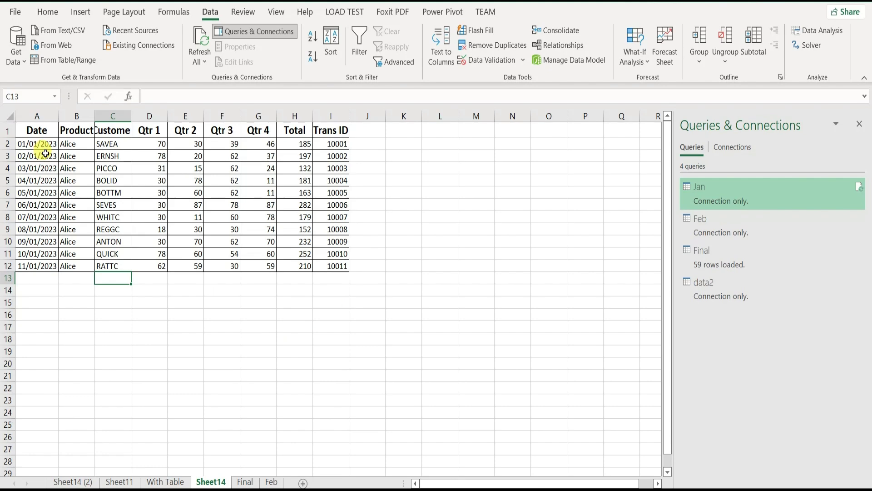
pyautogui.click(115, 483)
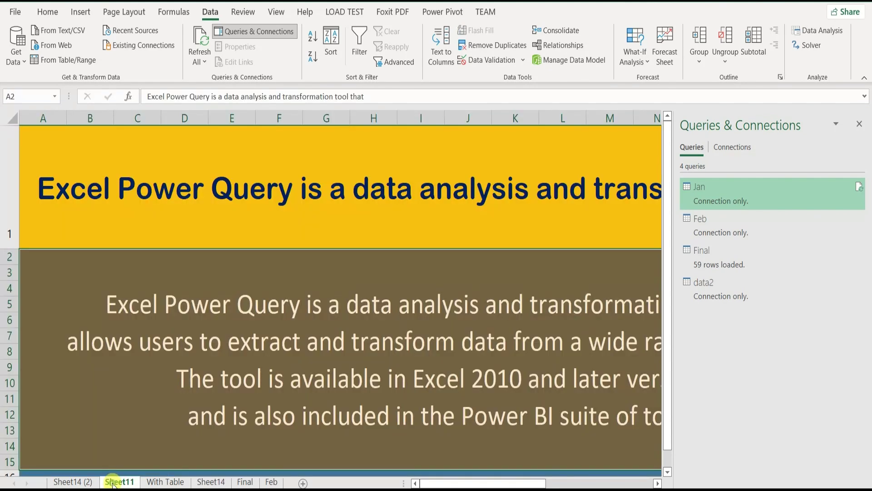
pyautogui.click(166, 481)
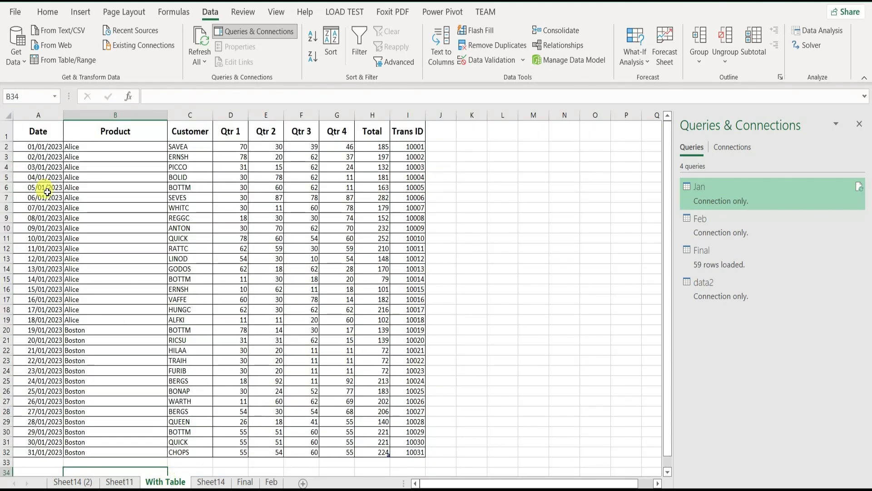
pyautogui.click(101, 174)
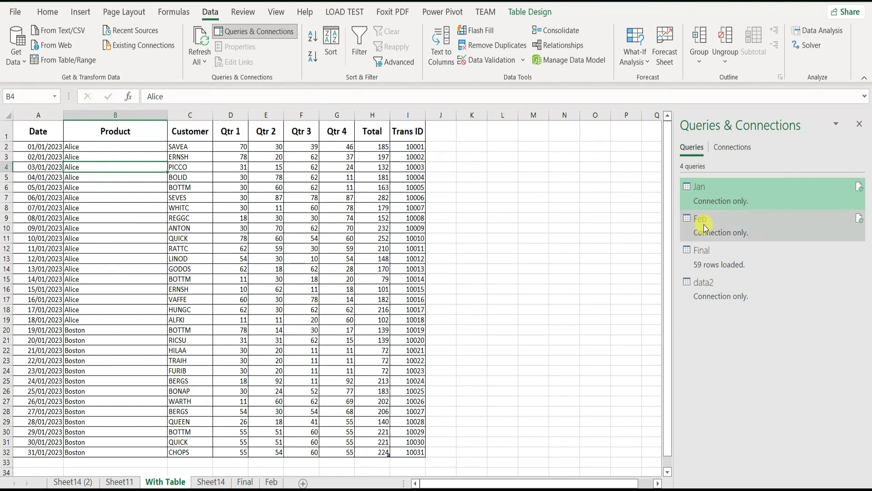
pyautogui.moveTo(706, 257)
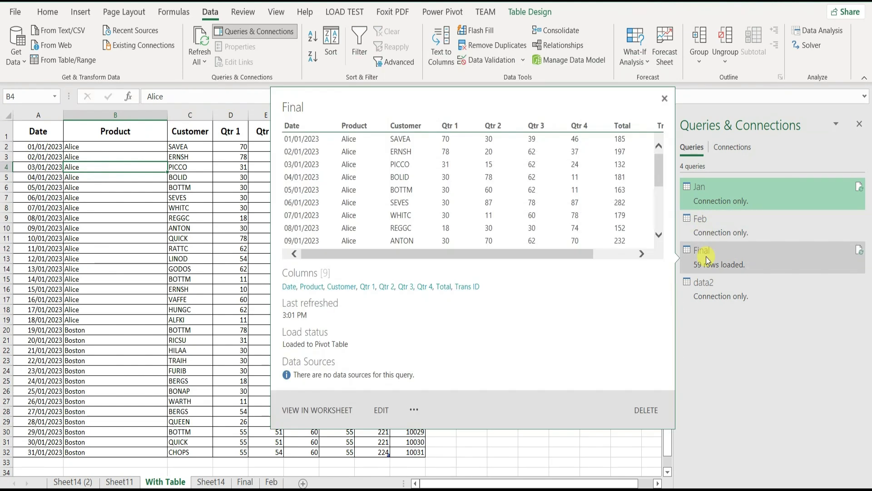
pyautogui.moveTo(710, 283)
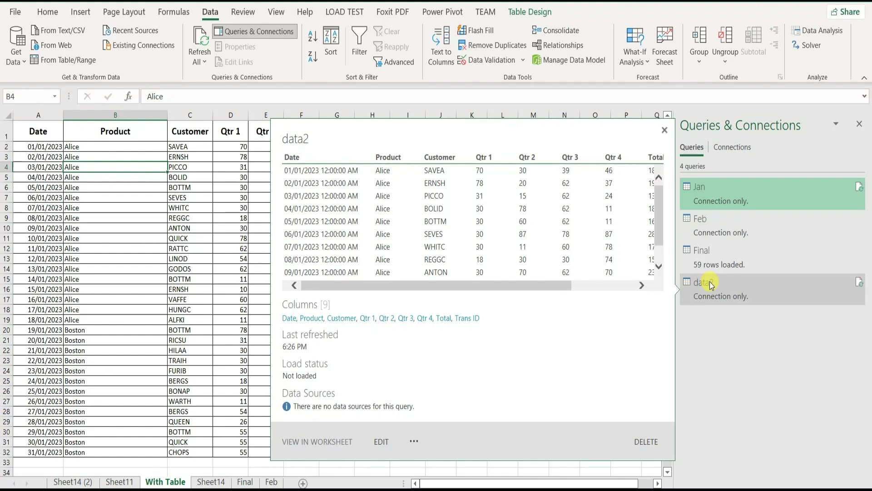
pyautogui.click(221, 241)
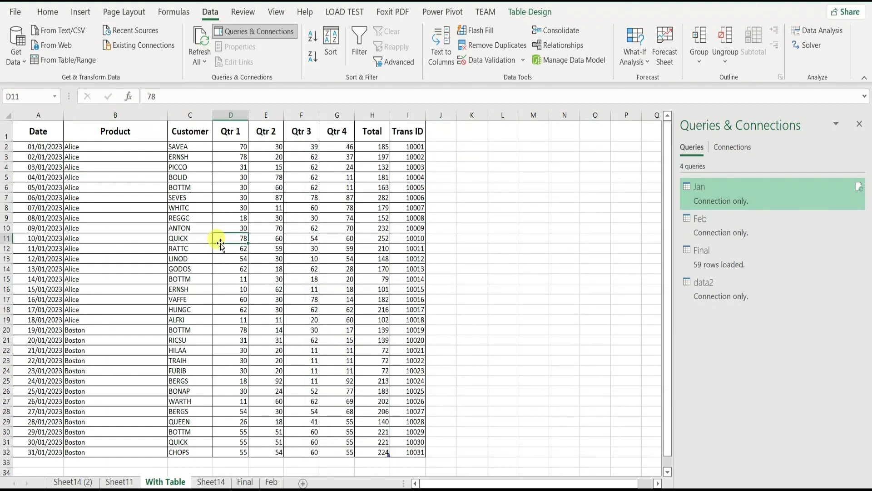
pyautogui.click(33, 132)
pyautogui.moveTo(71, 155)
pyautogui.mouseDown()
pyautogui.moveTo(346, 204)
pyautogui.moveTo(415, 230)
pyautogui.moveTo(423, 329)
pyautogui.mouseUp()
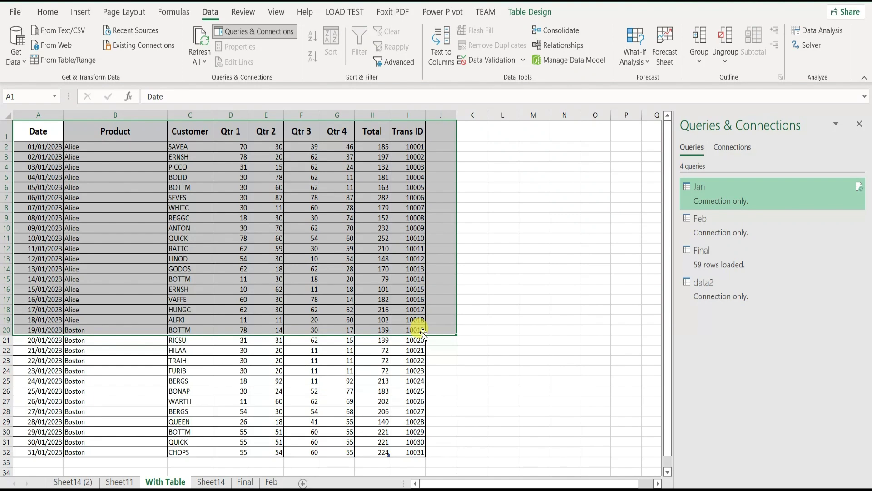
pyautogui.click(449, 321)
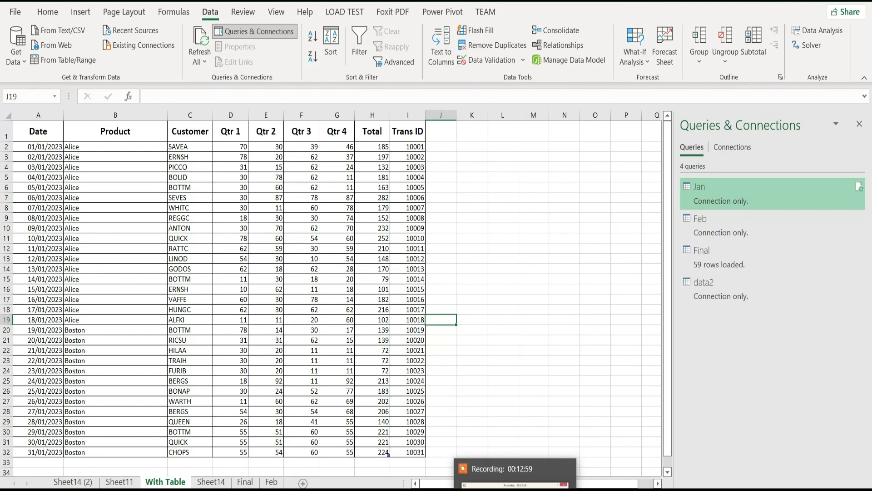
pyautogui.click(515, 488)
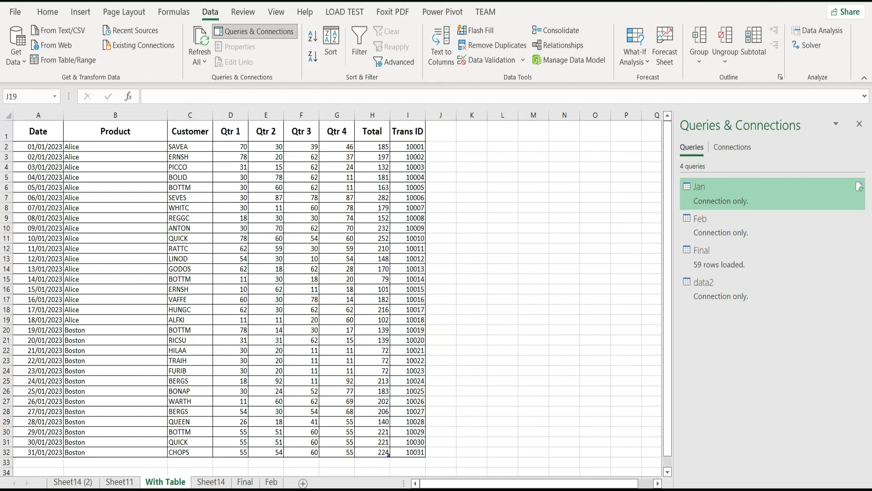